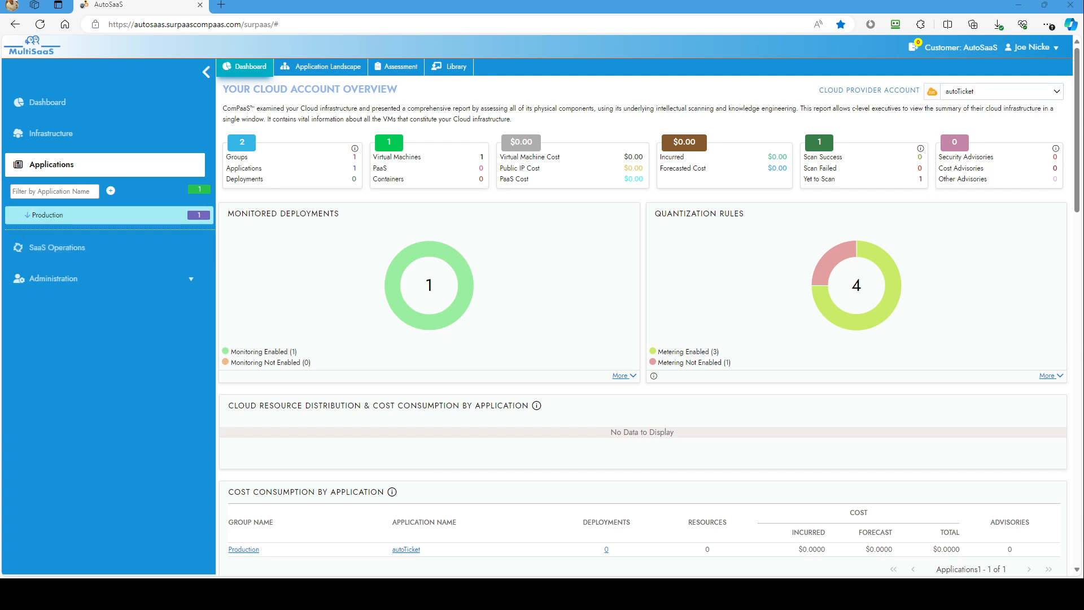
Open the autoTicket application in the Production group and show its list of Marketizer setups.
{"action": "left_click", "coordinate": [47, 216]}
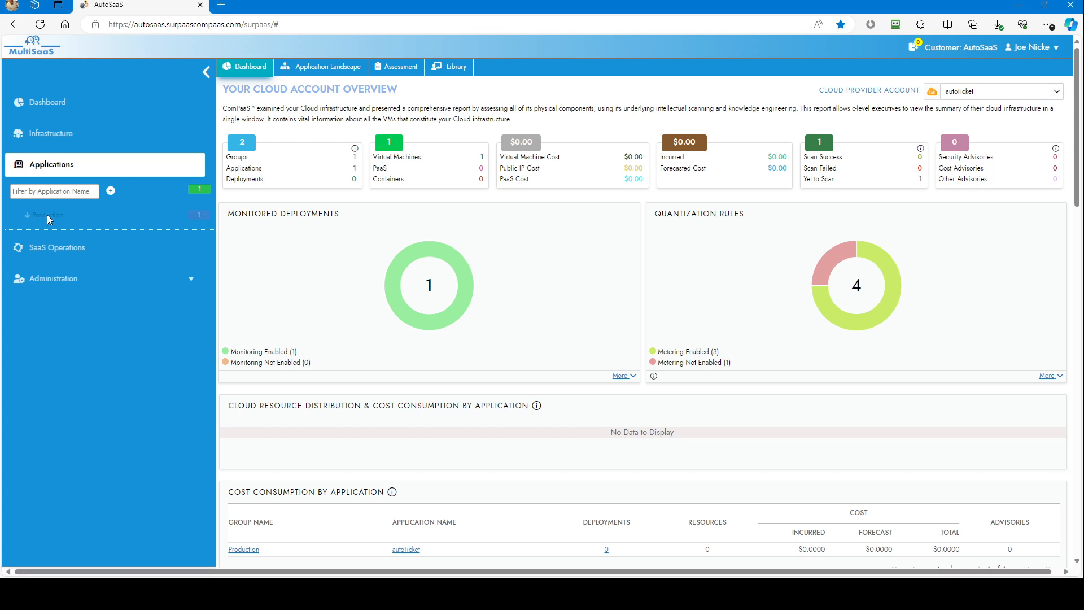
{"action": "left_click", "coordinate": [47, 216]}
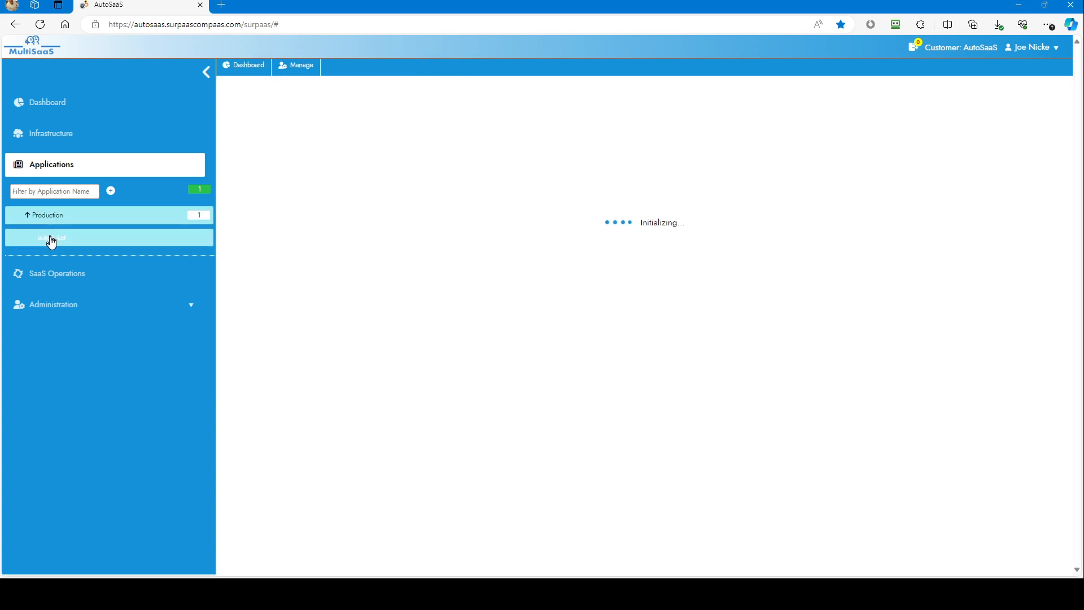
{"action": "left_click", "coordinate": [51, 239]}
{"action": "left_click", "coordinate": [50, 238]}
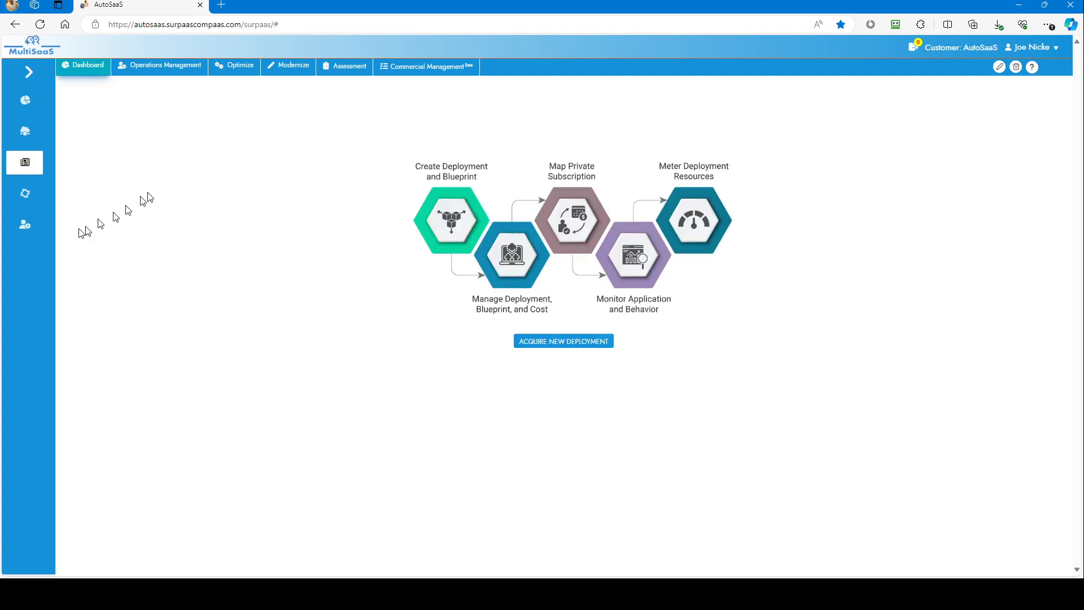
{"action": "left_click", "coordinate": [296, 64]}
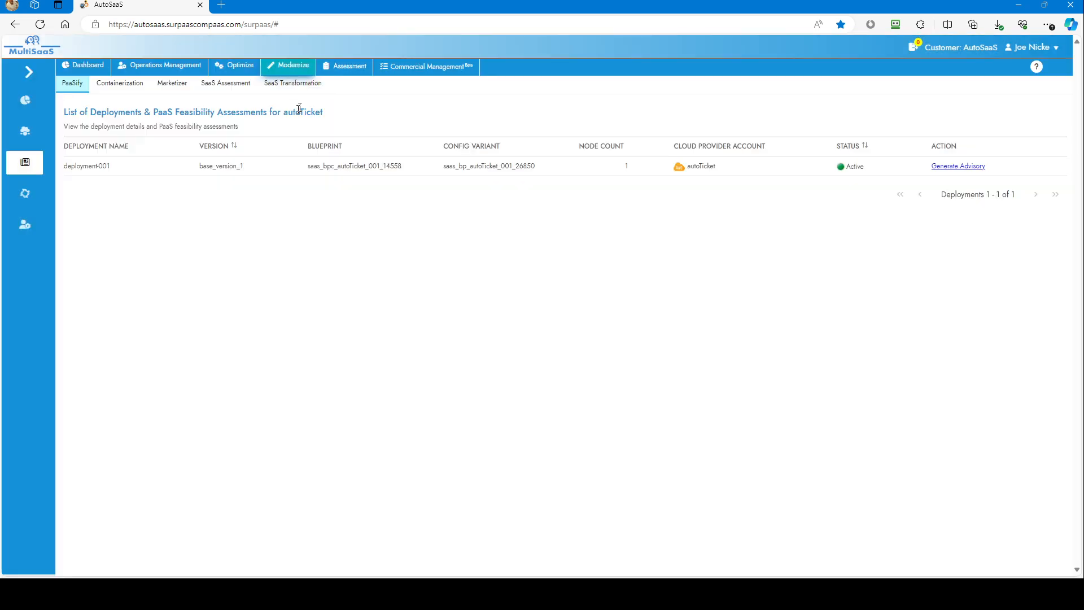
{"action": "left_click", "coordinate": [183, 83]}
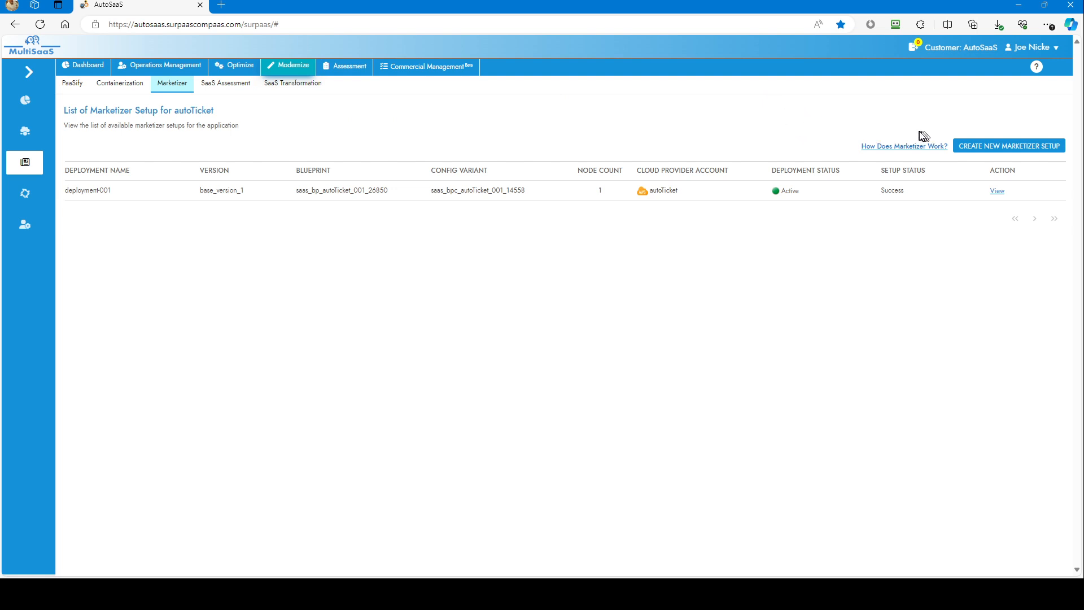
View the deployment-001 setup and examine SaaSAgentServer's SaaSOps Service preflight and installation status in the Select Deployment stage.
{"action": "left_click", "coordinate": [997, 194]}
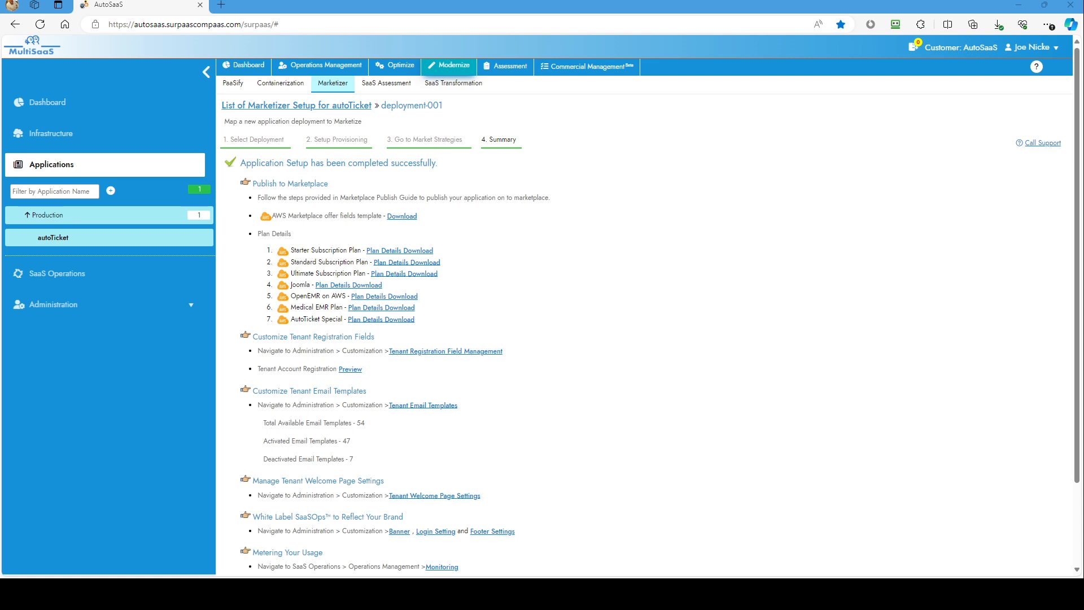
{"action": "left_click", "coordinate": [261, 140]}
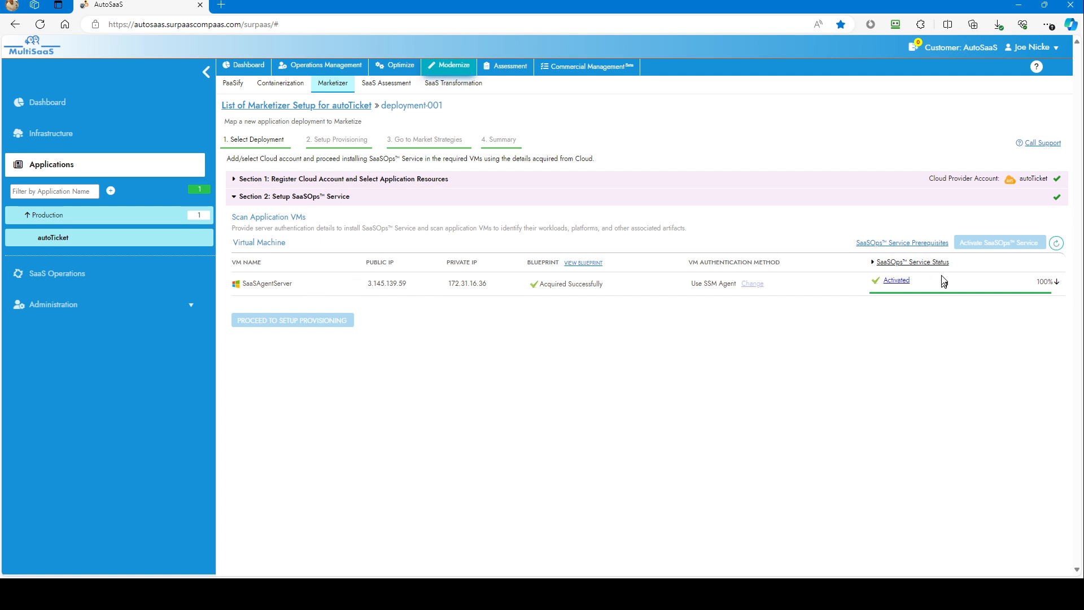
{"action": "left_click", "coordinate": [1055, 283]}
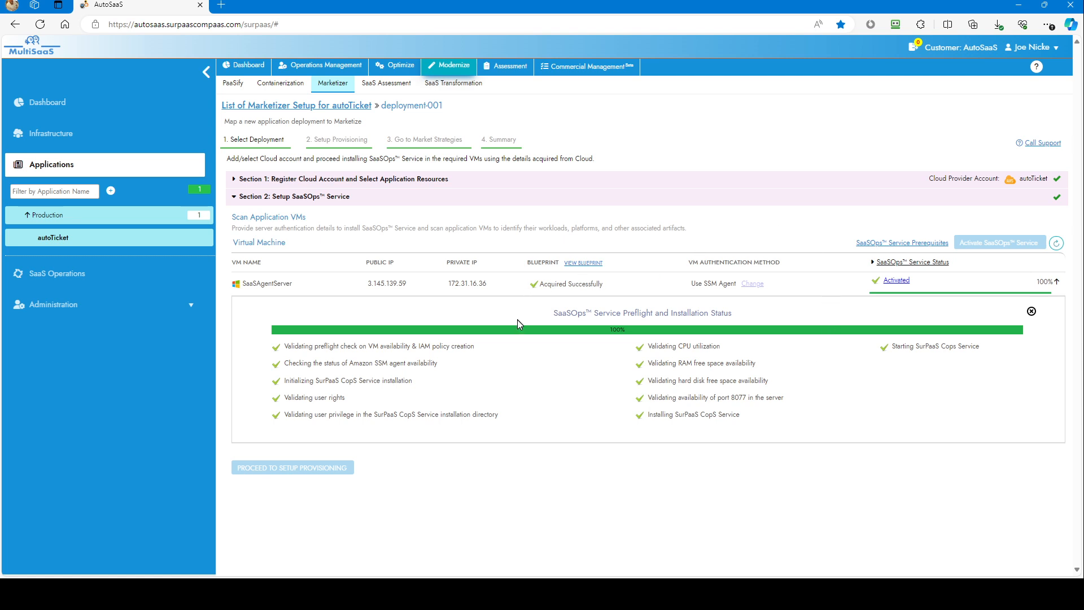
Review the customer provisioning method and the generated blueprint and config variant in the Setup Provisioning stage.
{"action": "left_click", "coordinate": [344, 140]}
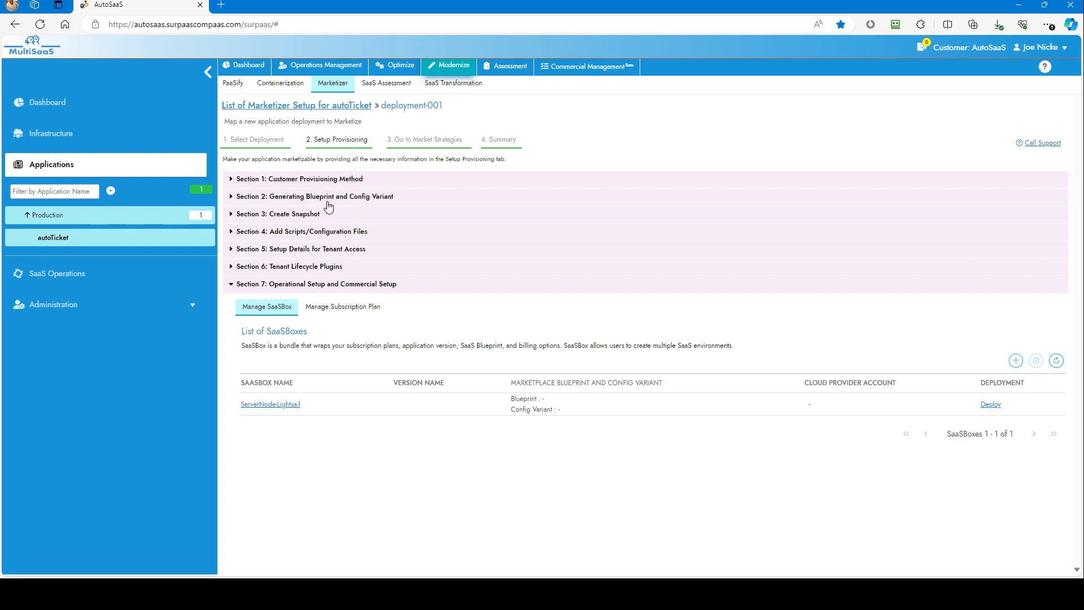
{"action": "left_click", "coordinate": [325, 179]}
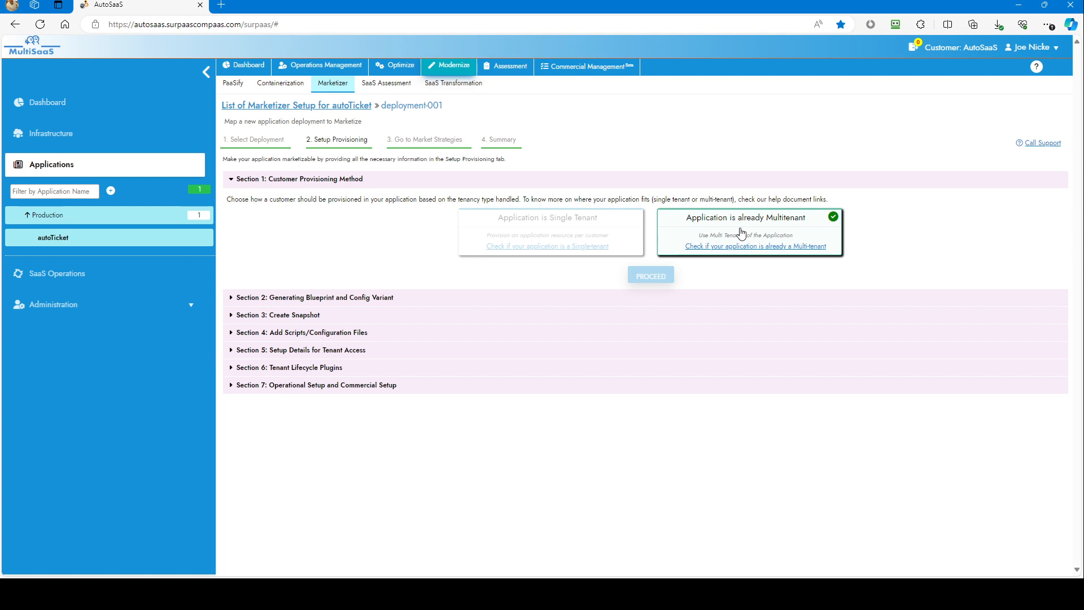
{"action": "left_click", "coordinate": [360, 299]}
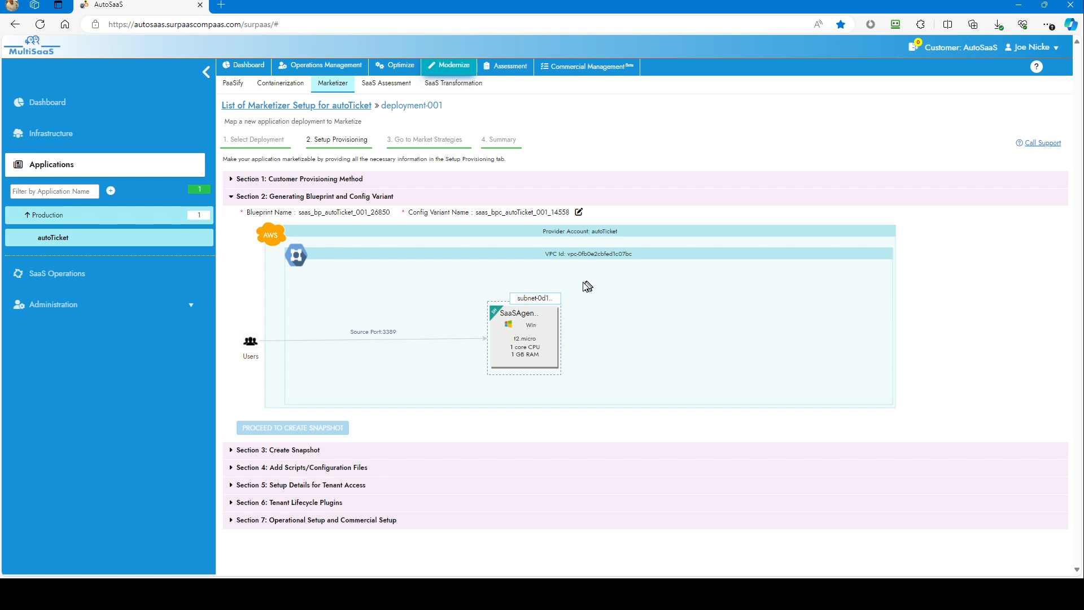
Examine the script types offered for a new script under Add Scripts/Configuration Files, and close the form without adding one.
{"action": "left_click", "coordinate": [304, 467]}
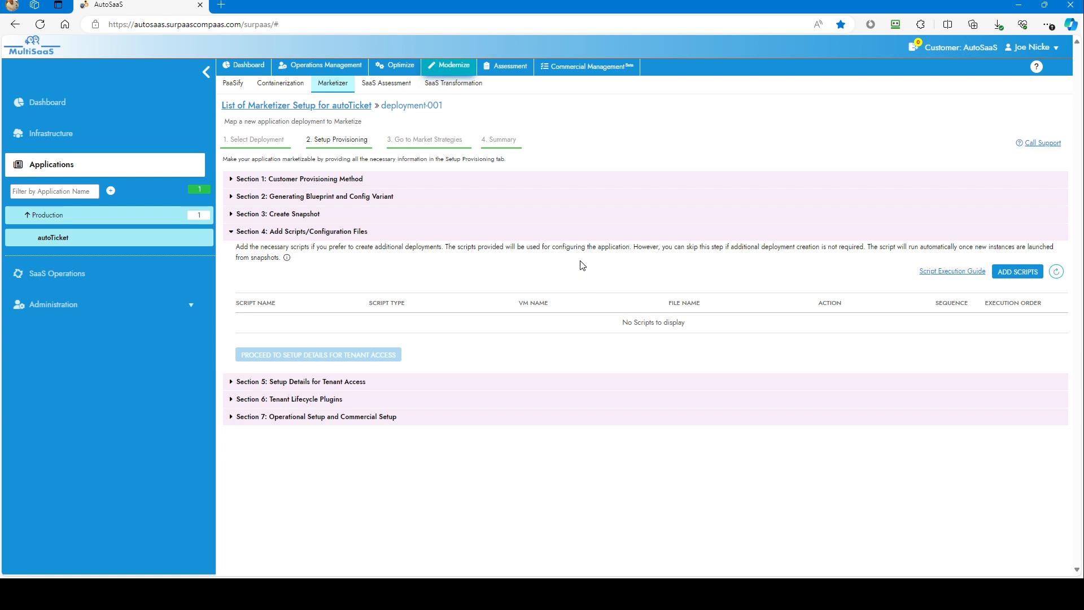
{"action": "left_click", "coordinate": [1004, 274]}
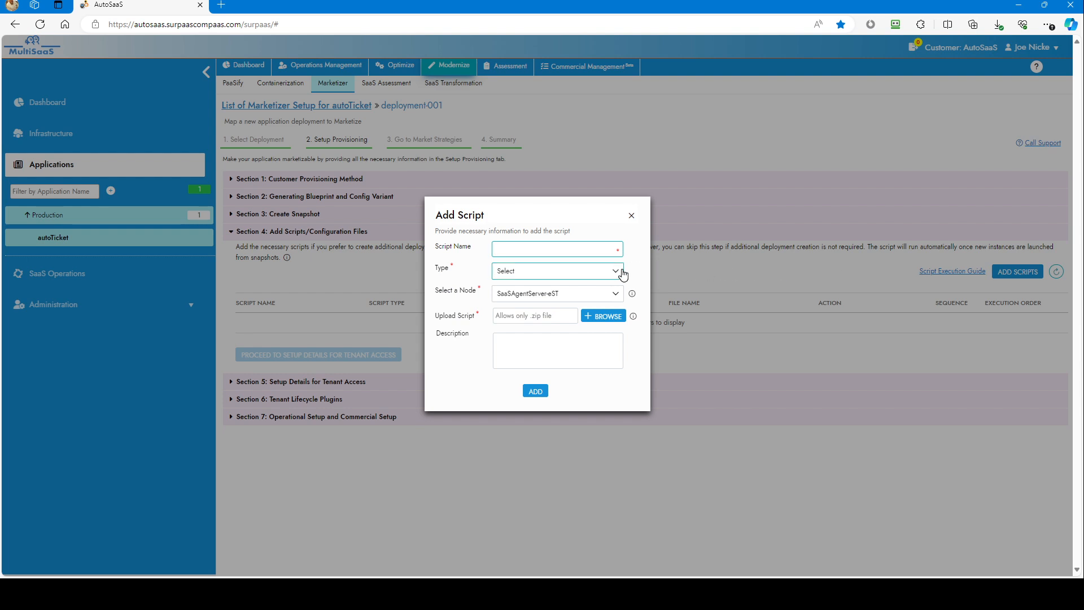
{"action": "left_click", "coordinate": [620, 277]}
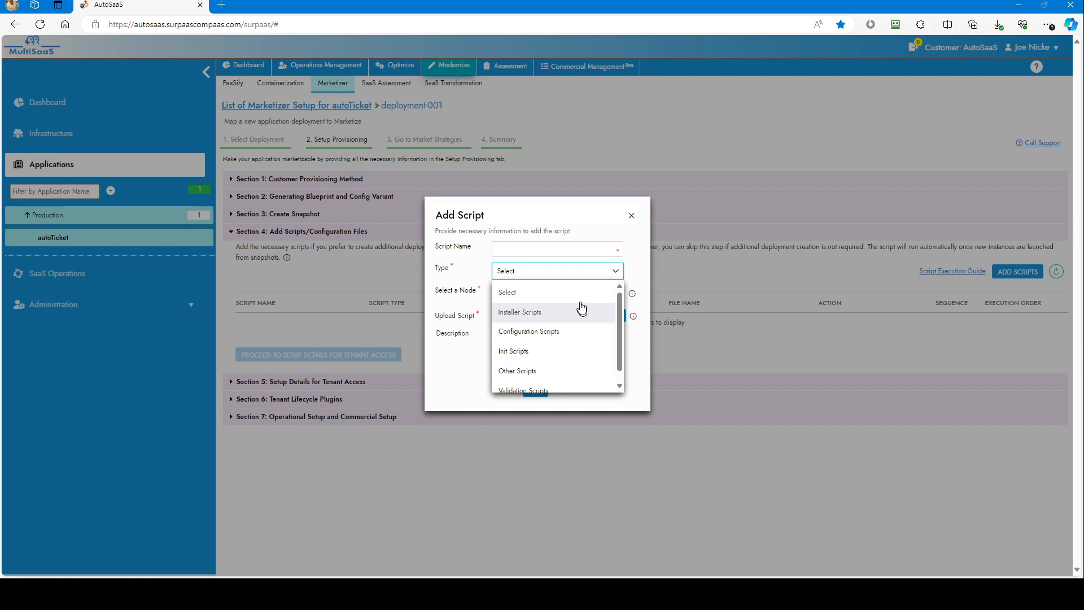
{"action": "scroll", "coordinate": [581, 308], "scroll_direction": "down", "scroll_amount": 1}
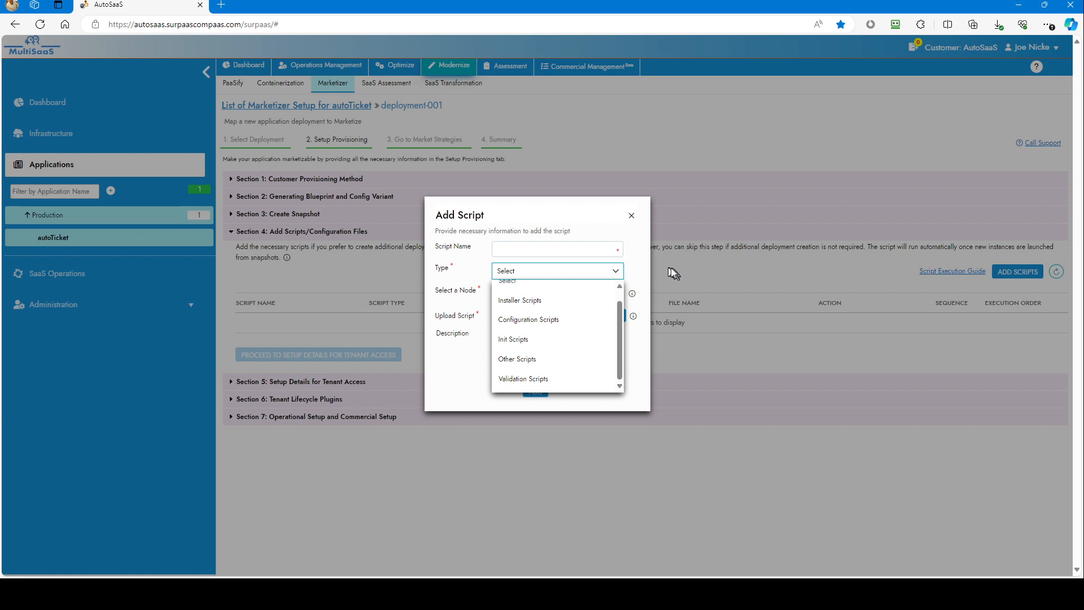
{"action": "left_click", "coordinate": [634, 220]}
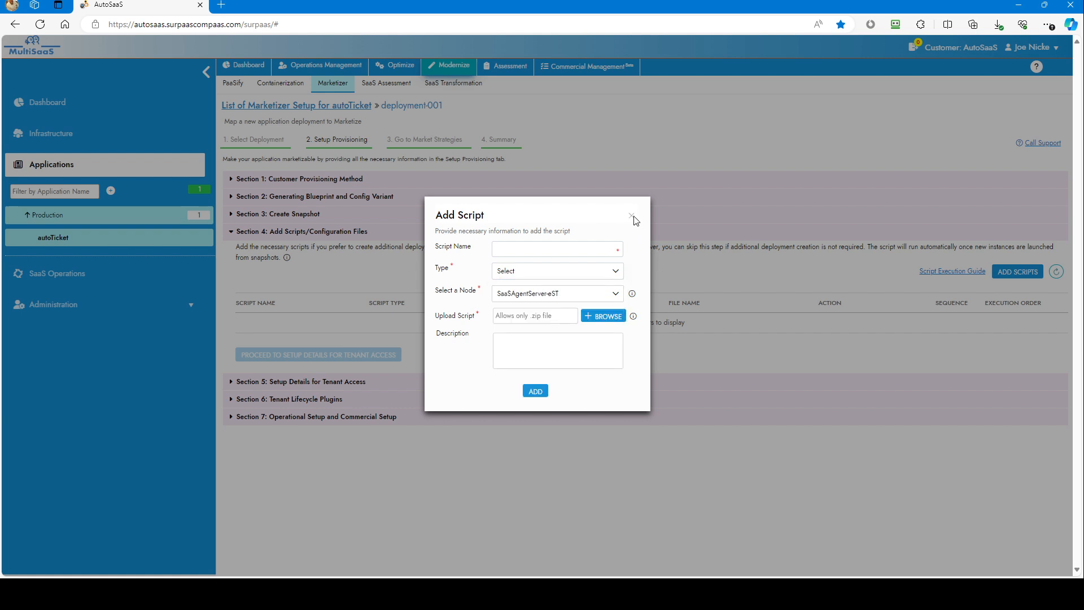
{"action": "left_click", "coordinate": [632, 219]}
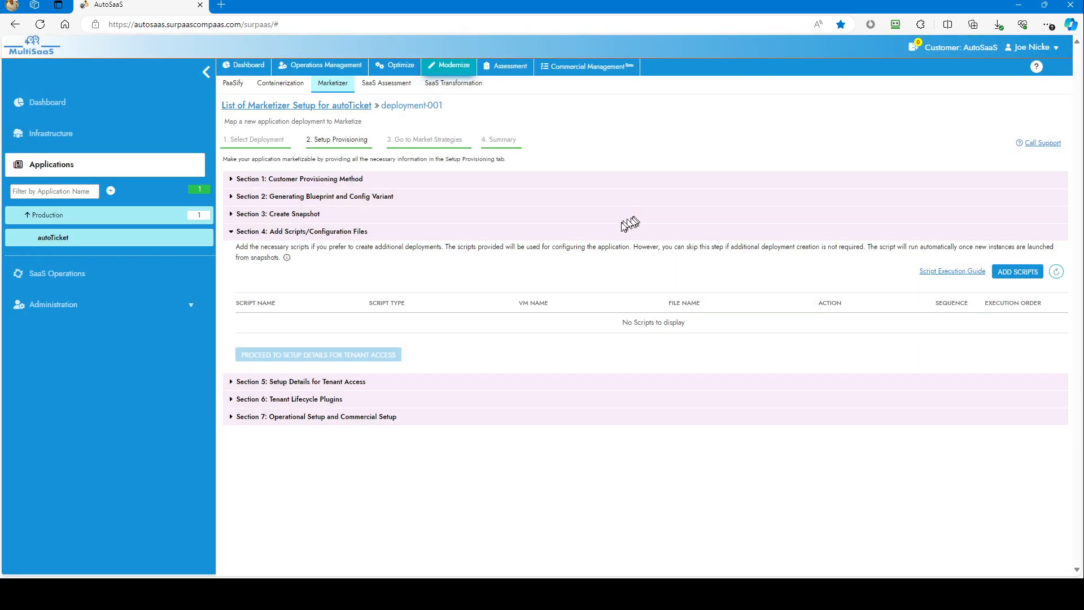
Examine the application URL options and the tenant name placeholder in the custom URL under Setup Details for Tenant Access.
{"action": "left_click", "coordinate": [346, 380]}
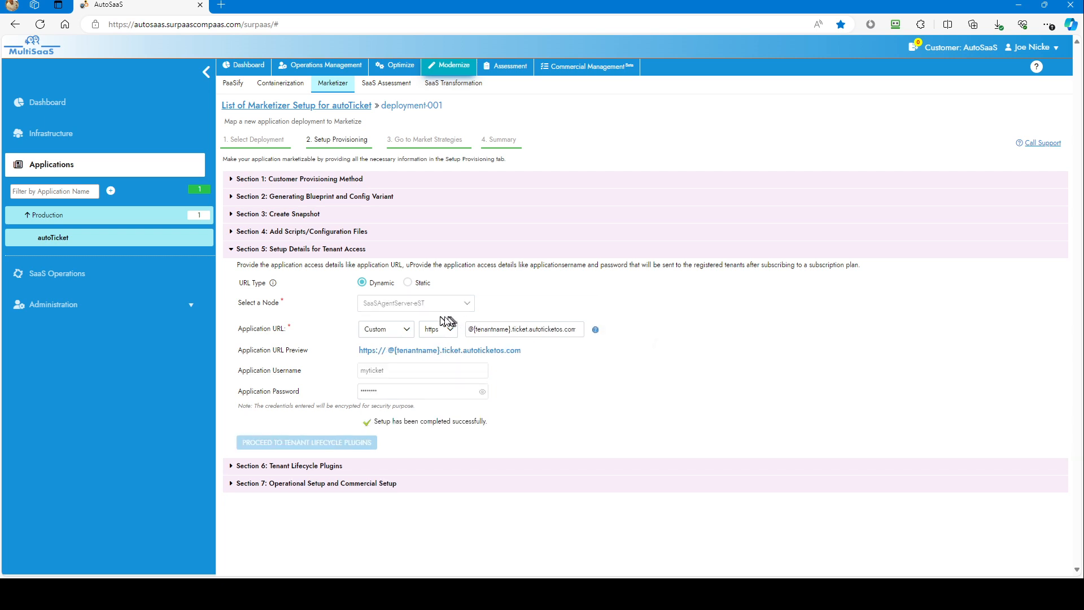
{"action": "left_click", "coordinate": [406, 330]}
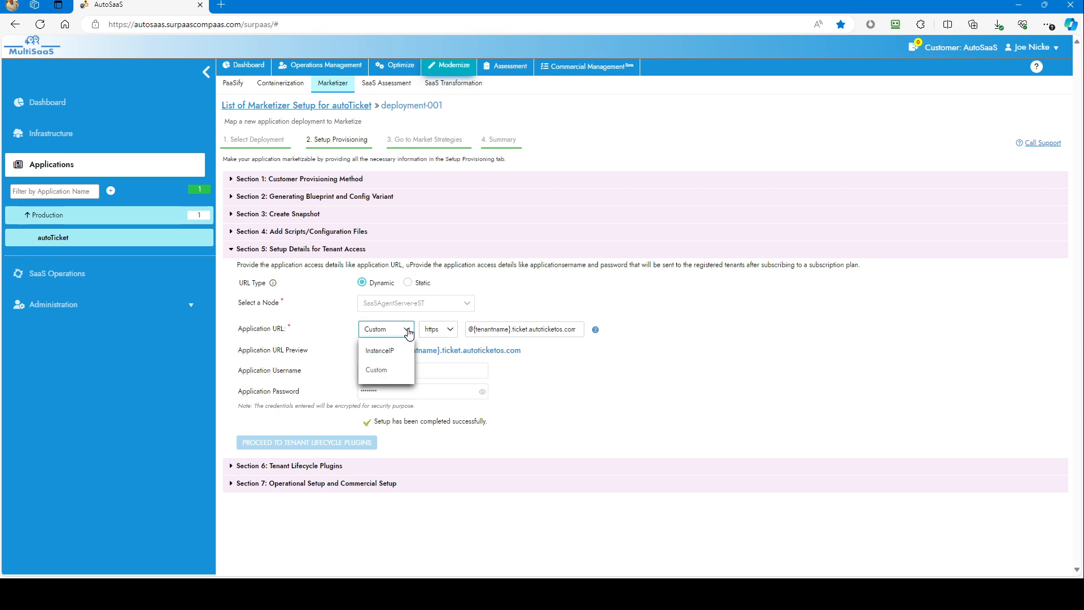
{"action": "left_click", "coordinate": [409, 333]}
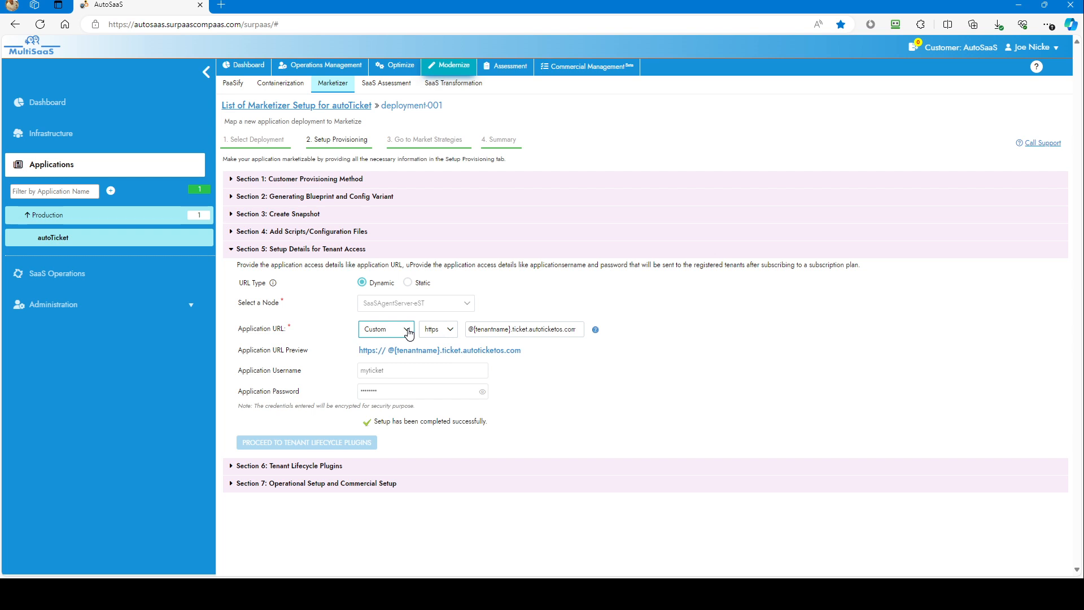
{"action": "left_click", "coordinate": [475, 336]}
{"action": "left_click", "coordinate": [550, 343]}
{"action": "left_click", "coordinate": [571, 331]}
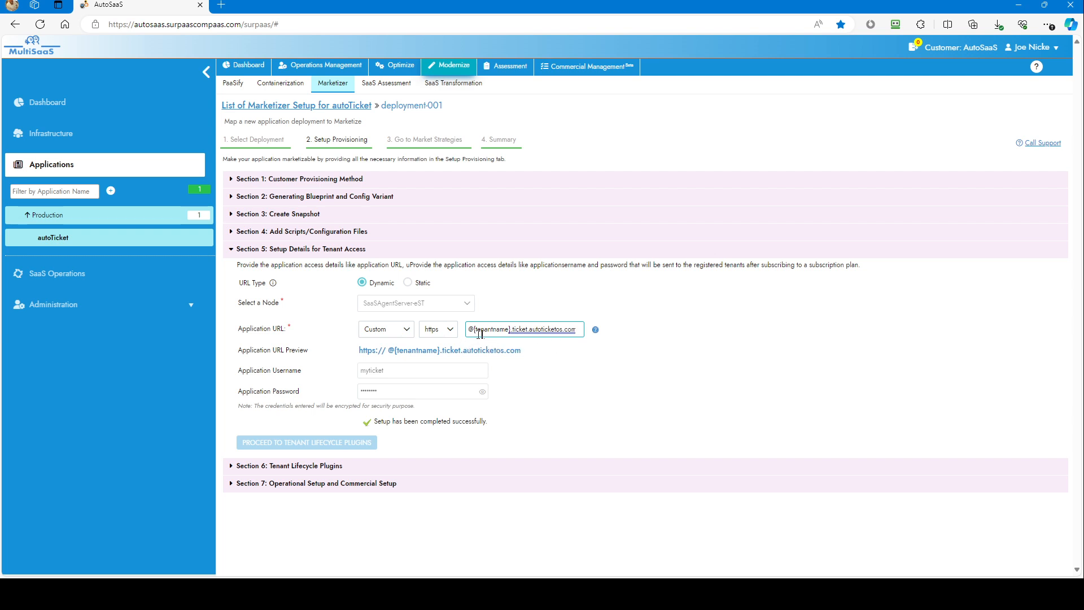
{"action": "left_click_drag", "start_coordinate": [509, 330], "coordinate": [476, 334]}
{"action": "left_click", "coordinate": [491, 346]}
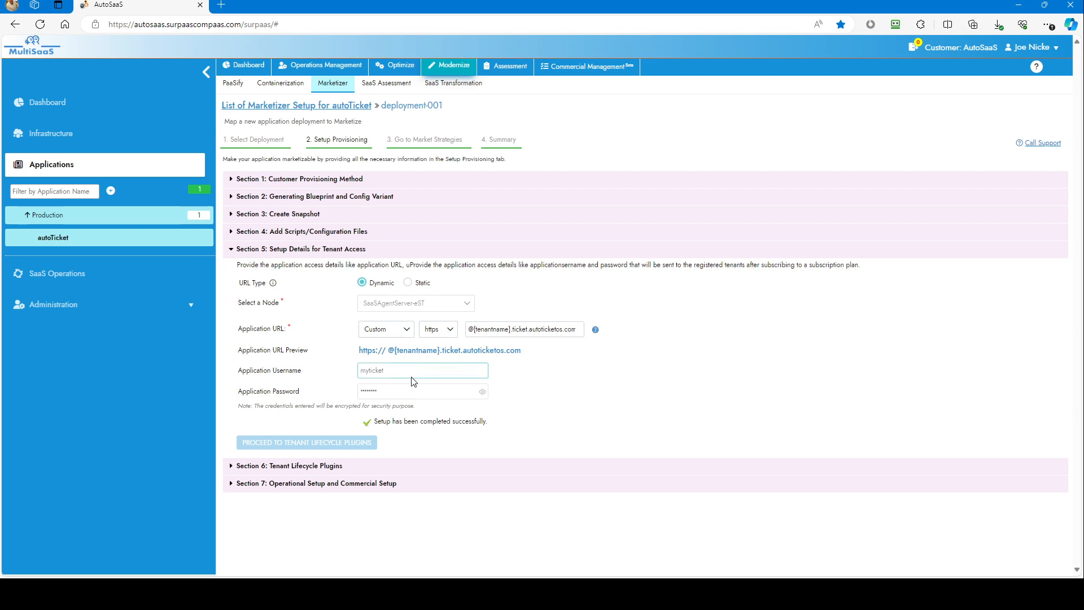
Review the Tenant Lifecycle Plugins section and the plugin types offered for upload, without uploading any.
{"action": "left_click", "coordinate": [234, 466]}
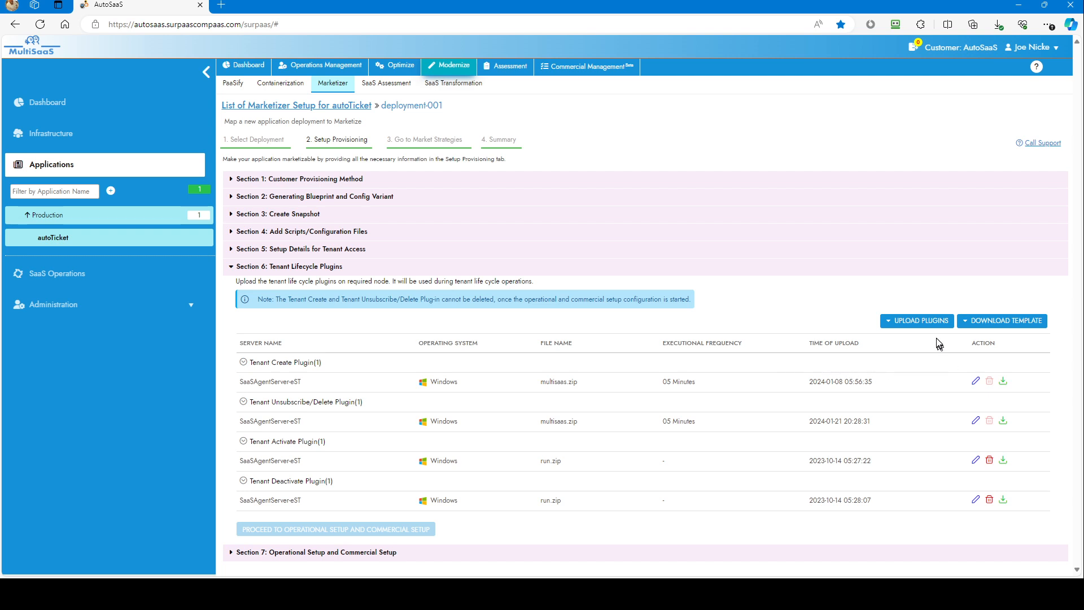
{"action": "left_click", "coordinate": [928, 324]}
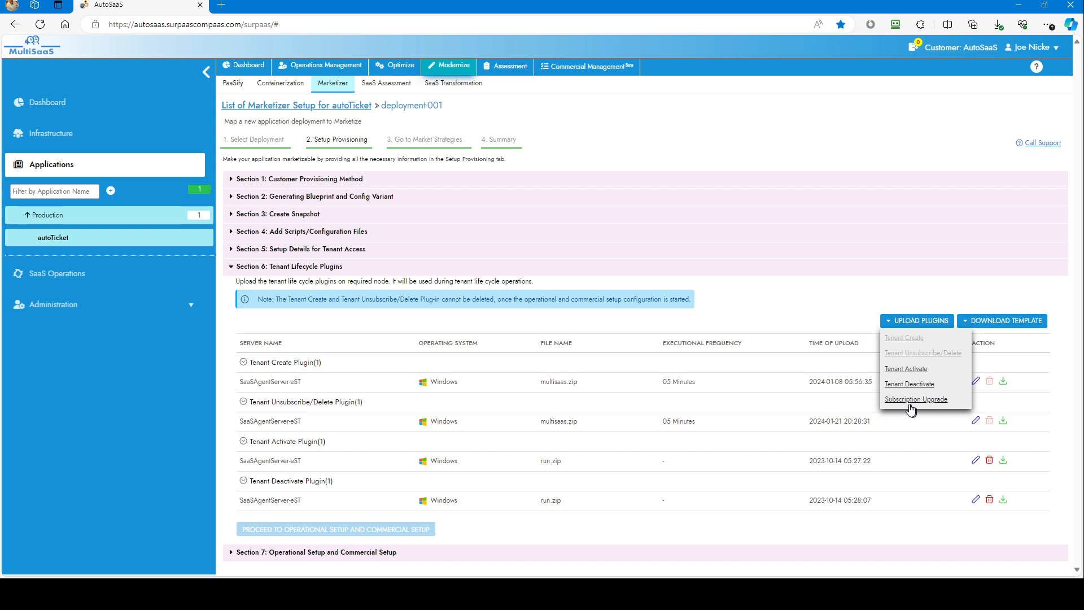
{"action": "left_click", "coordinate": [811, 310]}
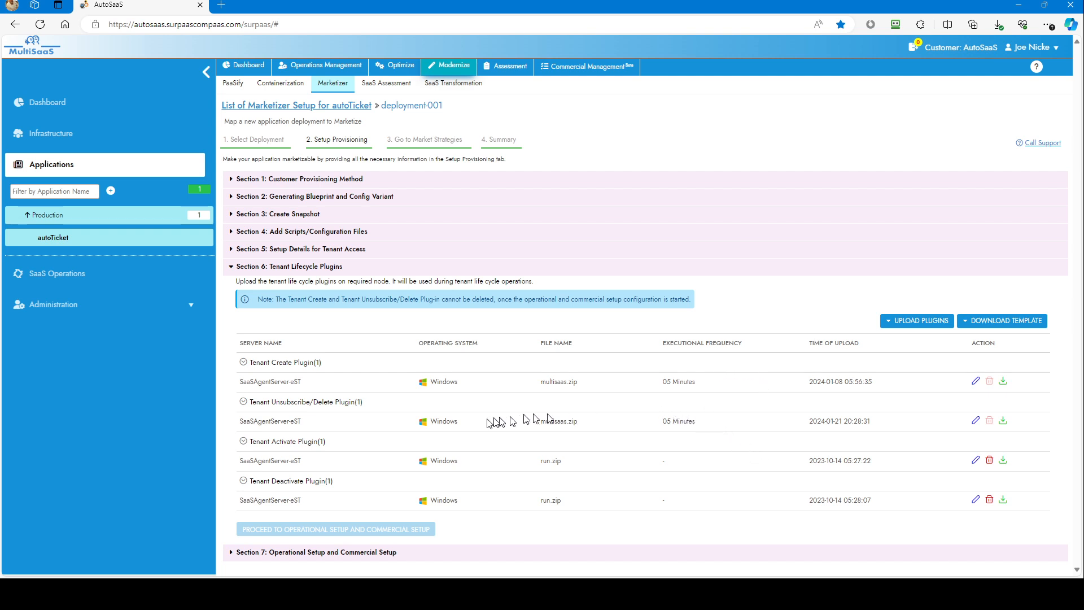
Show the subscription plans for public tenants under Operational Setup and Commercial Setup, and look through the plan list.
{"action": "left_click", "coordinate": [236, 554]}
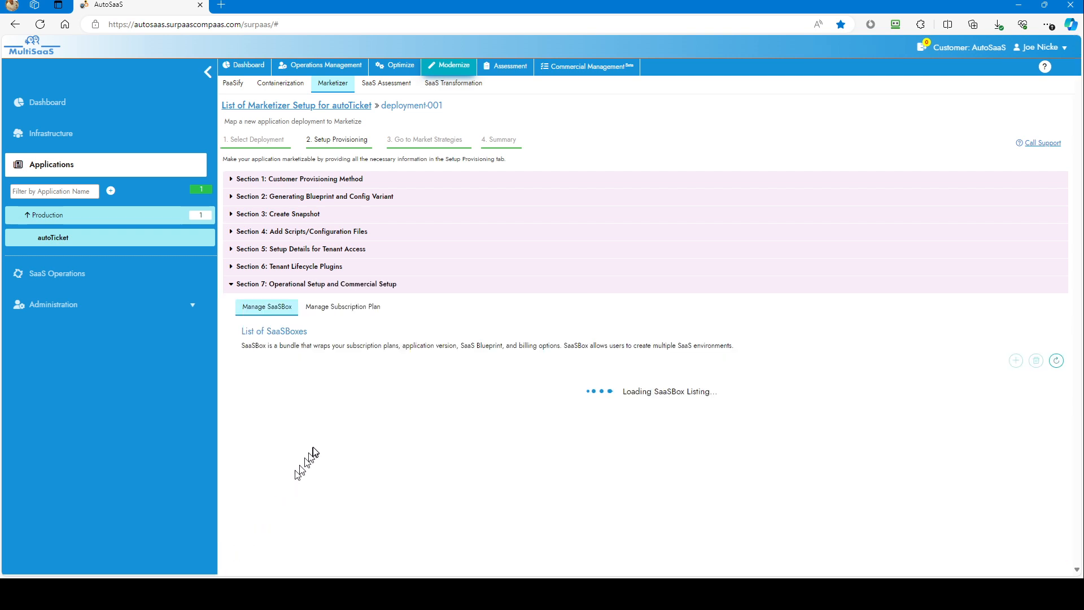
{"action": "left_click", "coordinate": [350, 305]}
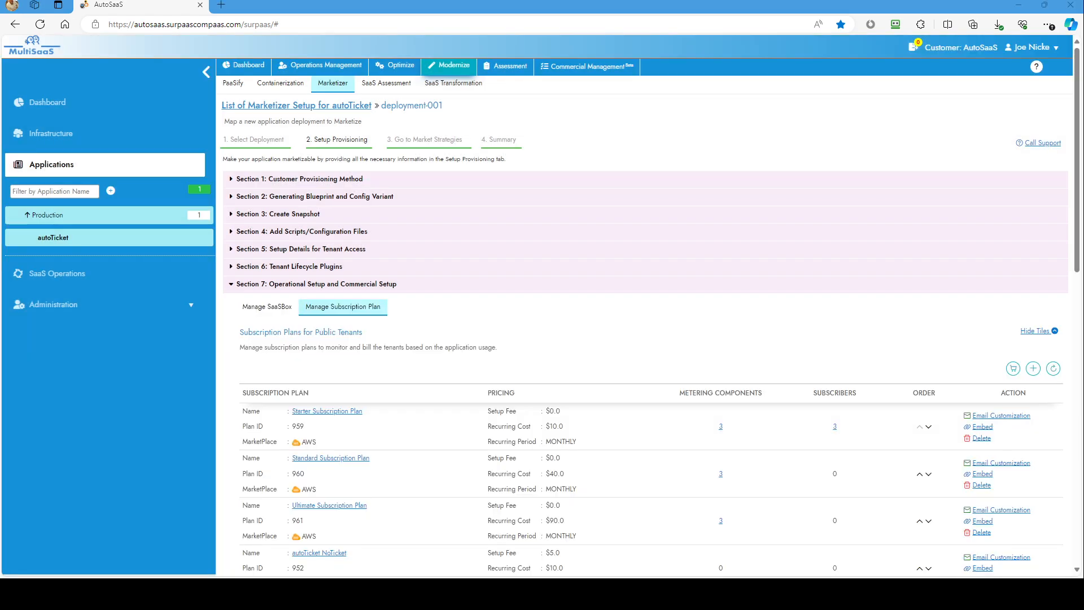
{"action": "left_click", "coordinate": [361, 306]}
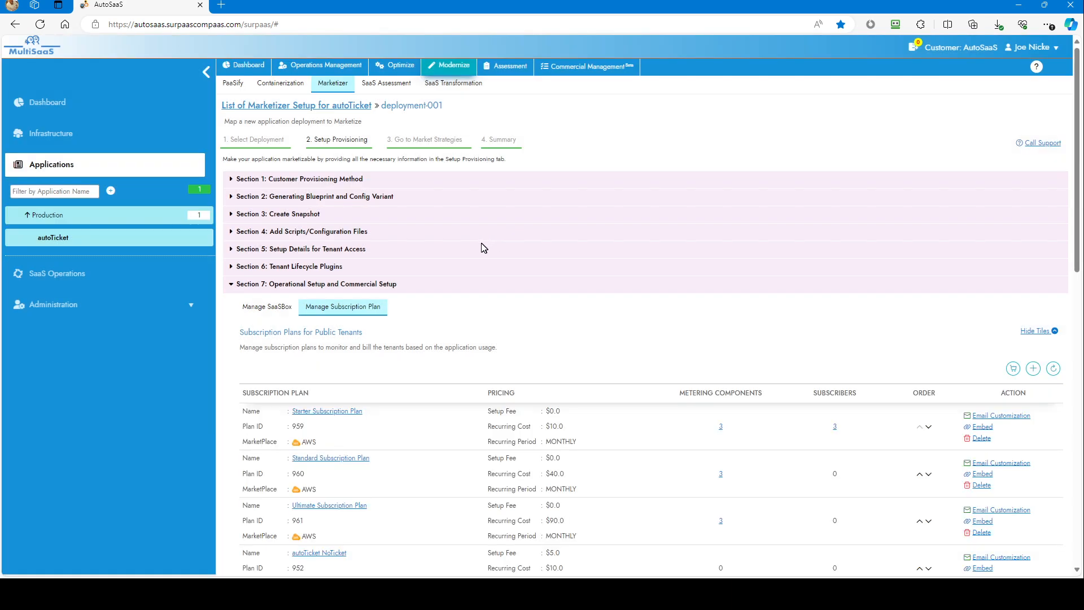
{"action": "scroll", "coordinate": [485, 243], "scroll_direction": "down", "scroll_amount": 2}
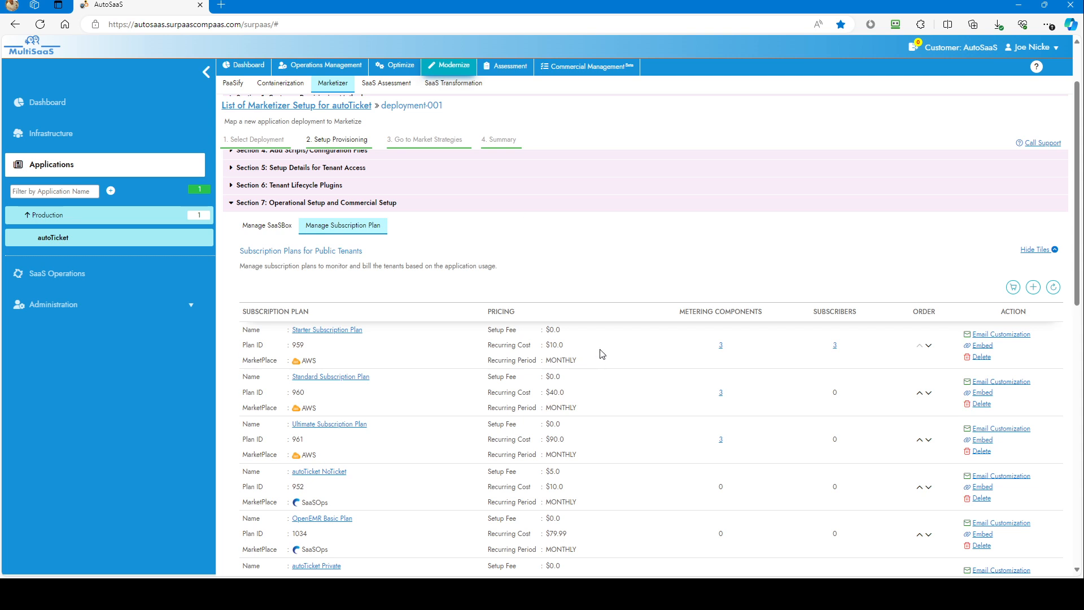
{"action": "scroll", "coordinate": [603, 360], "scroll_direction": "down", "scroll_amount": 2}
{"action": "scroll", "coordinate": [601, 356], "scroll_direction": "down", "scroll_amount": 4}
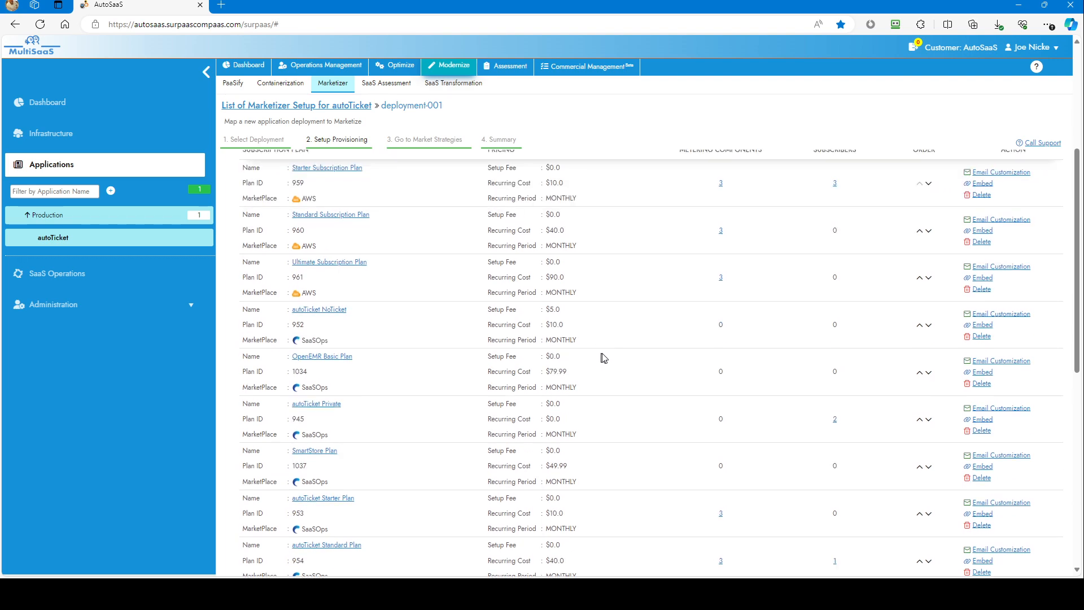
{"action": "scroll", "coordinate": [606, 368], "scroll_direction": "up", "scroll_amount": 4}
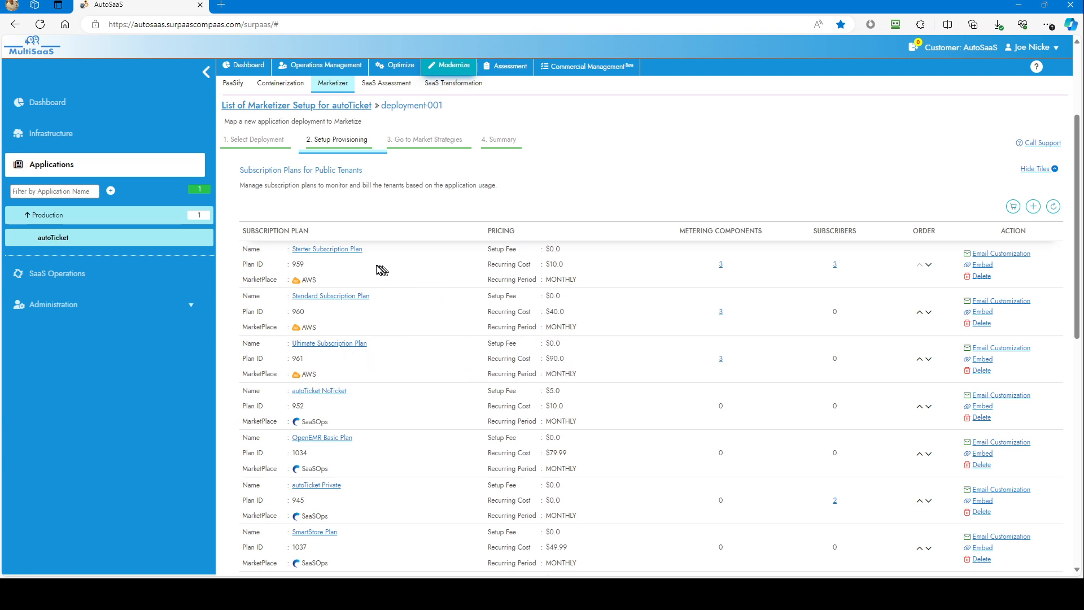
Open the Starter Subscription Plan and review its description, marketplace, SaaSBox mapping and billing setup.
{"action": "left_click", "coordinate": [349, 254]}
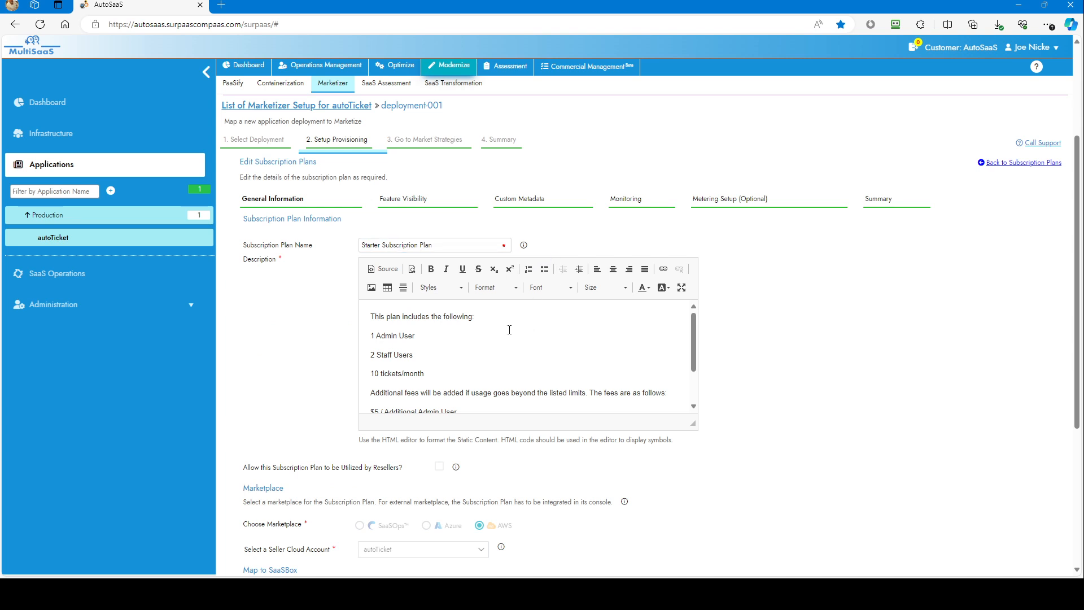
{"action": "mouse_move", "coordinate": [693, 340]}
{"action": "left_mouse_down"}
{"action": "mouse_move", "coordinate": [692, 353]}
{"action": "mouse_move", "coordinate": [689, 344]}
{"action": "left_mouse_up"}
{"action": "left_click_drag", "start_coordinate": [686, 339], "coordinate": [682, 345]}
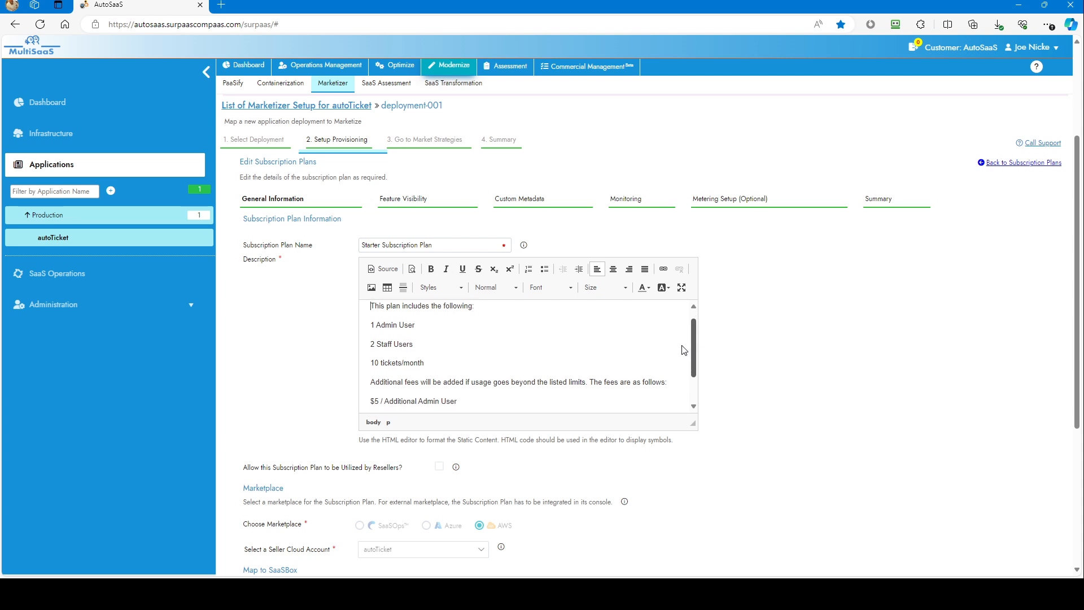
{"action": "left_click_drag", "start_coordinate": [682, 345], "coordinate": [680, 348]}
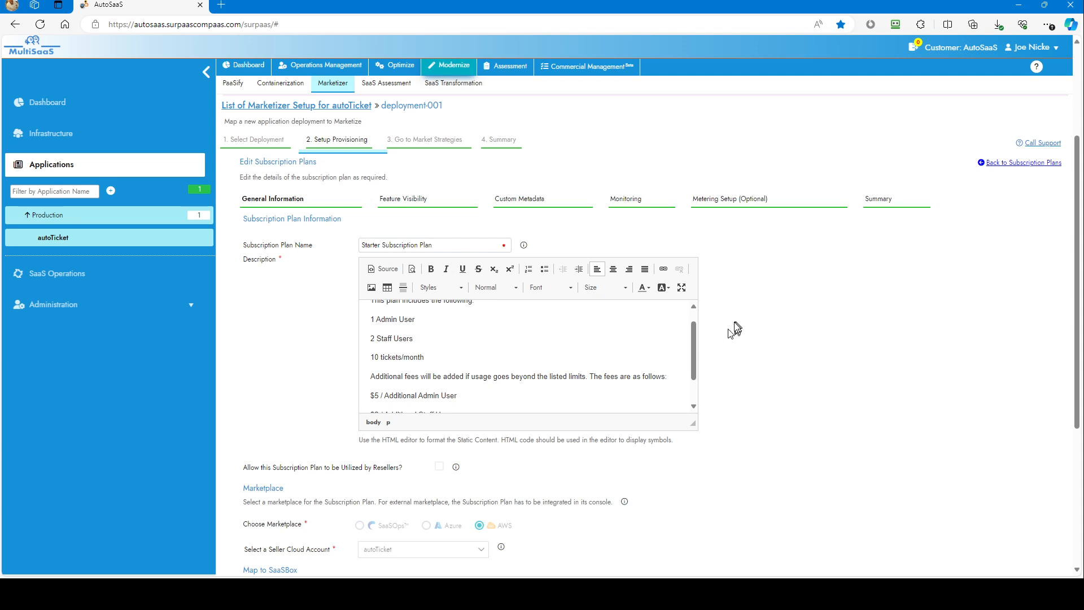
{"action": "scroll", "coordinate": [734, 328], "scroll_direction": "down", "scroll_amount": 1}
{"action": "scroll", "coordinate": [737, 330], "scroll_direction": "down", "scroll_amount": 2}
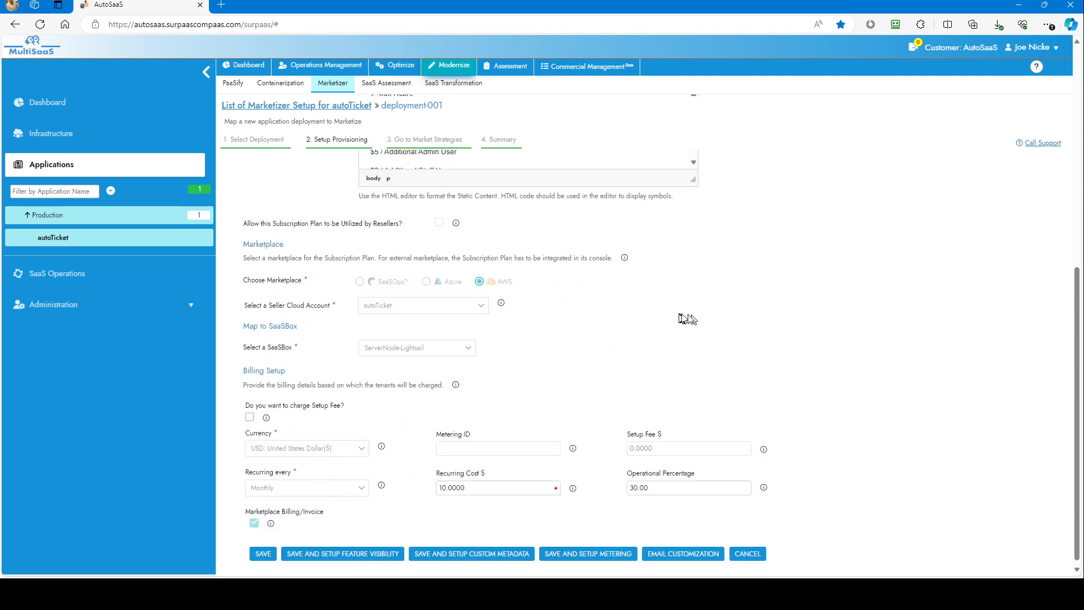
{"action": "scroll", "coordinate": [549, 335], "scroll_direction": "down", "scroll_amount": 1}
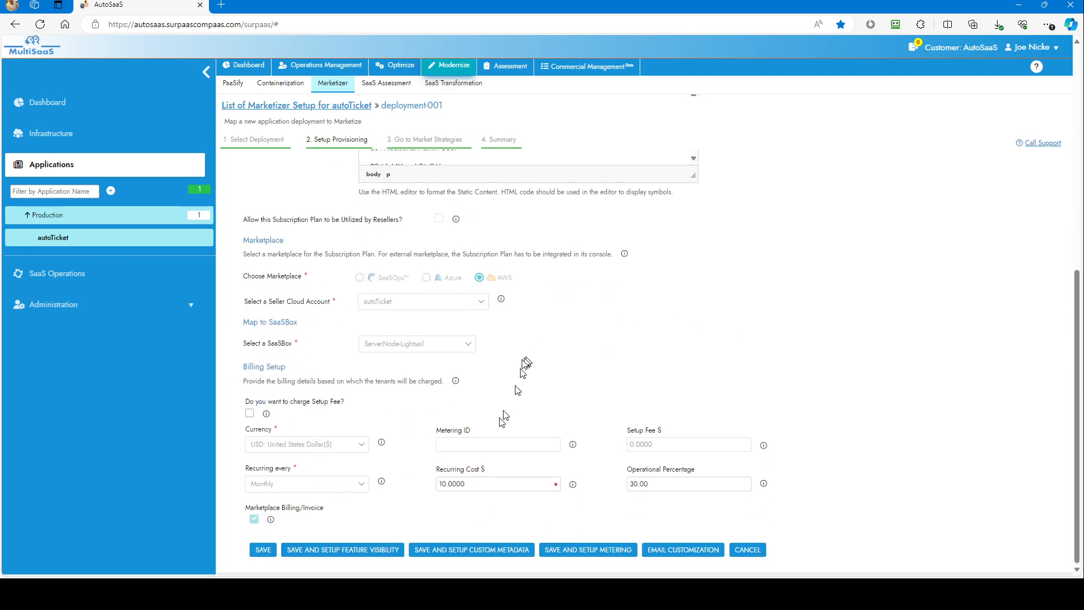
Check the Recurring Cost and Operational Percentage fields in the Starter Subscription Plan's billing setup.
{"action": "left_click", "coordinate": [520, 483]}
{"action": "left_click", "coordinate": [651, 484]}
{"action": "left_click", "coordinate": [534, 484]}
Open the Starter Tickets Metering component in the plan's metering setup and examine its overage limit, price and invoice display name.
{"action": "scroll", "coordinate": [430, 374], "scroll_direction": "up", "scroll_amount": 1}
{"action": "scroll", "coordinate": [430, 373], "scroll_direction": "up", "scroll_amount": 2}
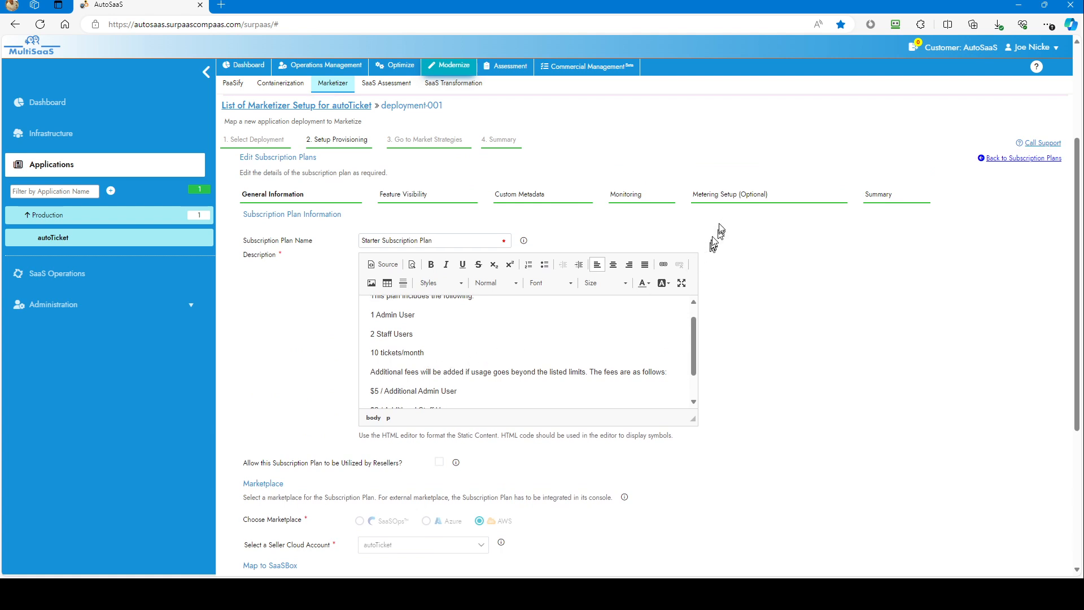
{"action": "left_click", "coordinate": [721, 194]}
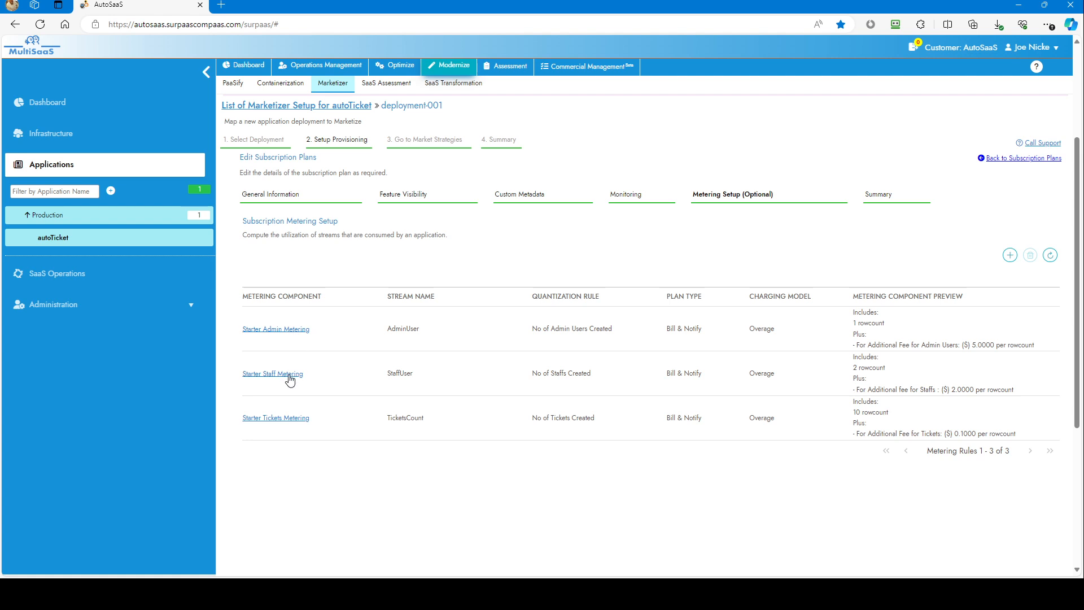
{"action": "left_click", "coordinate": [292, 418]}
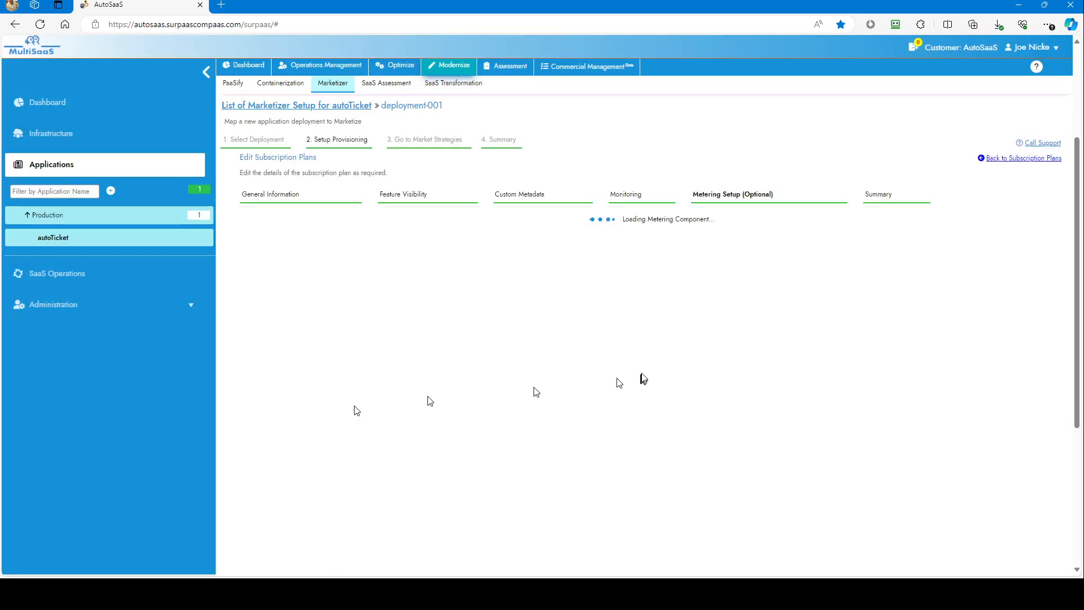
{"action": "scroll", "coordinate": [611, 337], "scroll_direction": "down", "scroll_amount": 2}
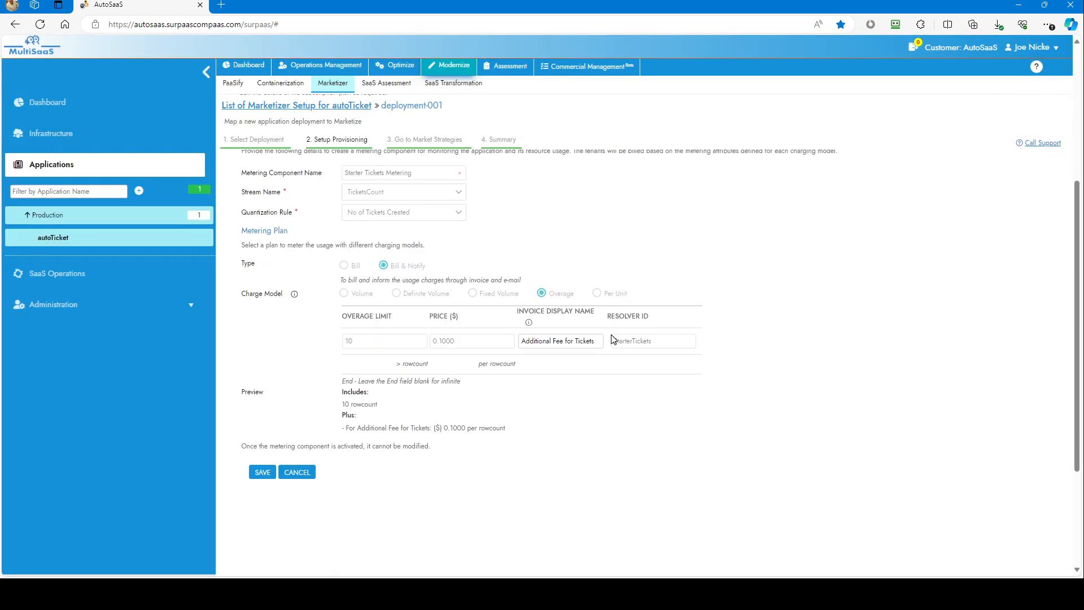
{"action": "double_click", "coordinate": [350, 343]}
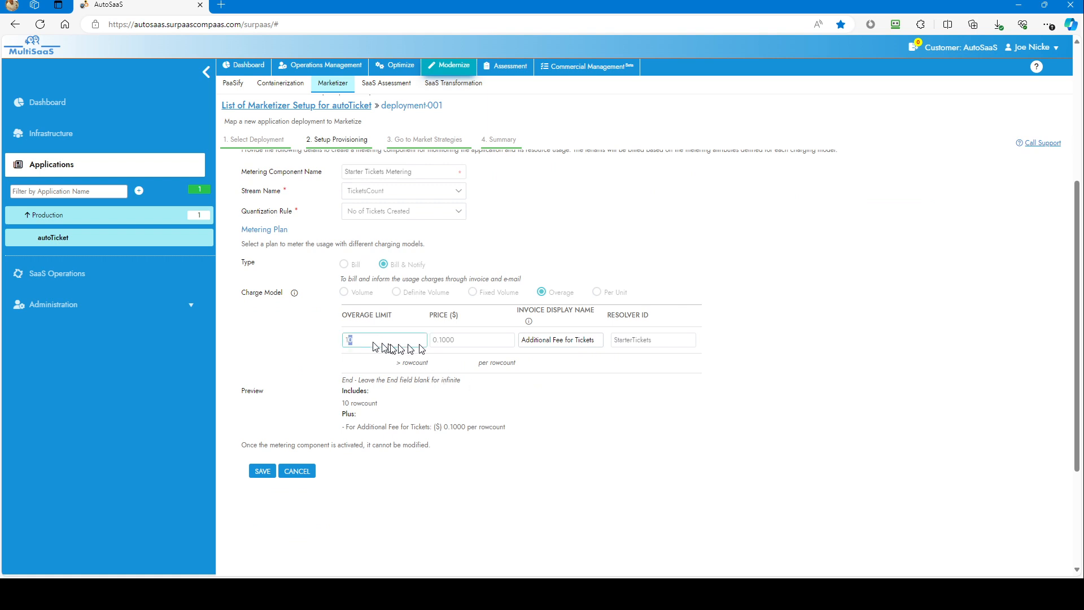
{"action": "left_click", "coordinate": [462, 343]}
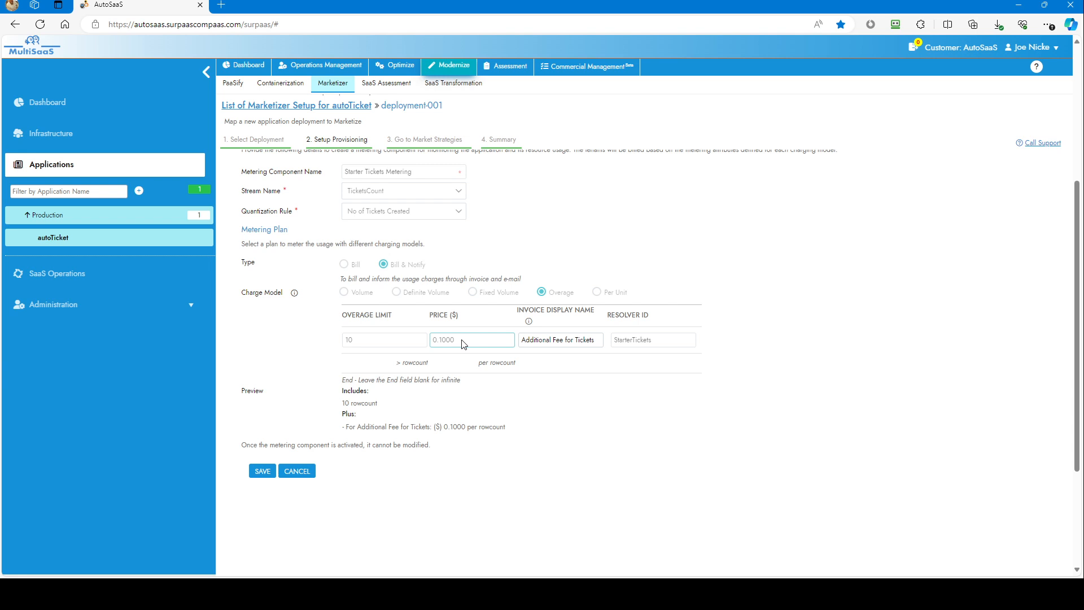
{"action": "left_click", "coordinate": [529, 340]}
Review the Starter Subscription Plan's summary, including the provisioning URL details and the Account Registration Preview.
{"action": "left_click", "coordinate": [501, 140]}
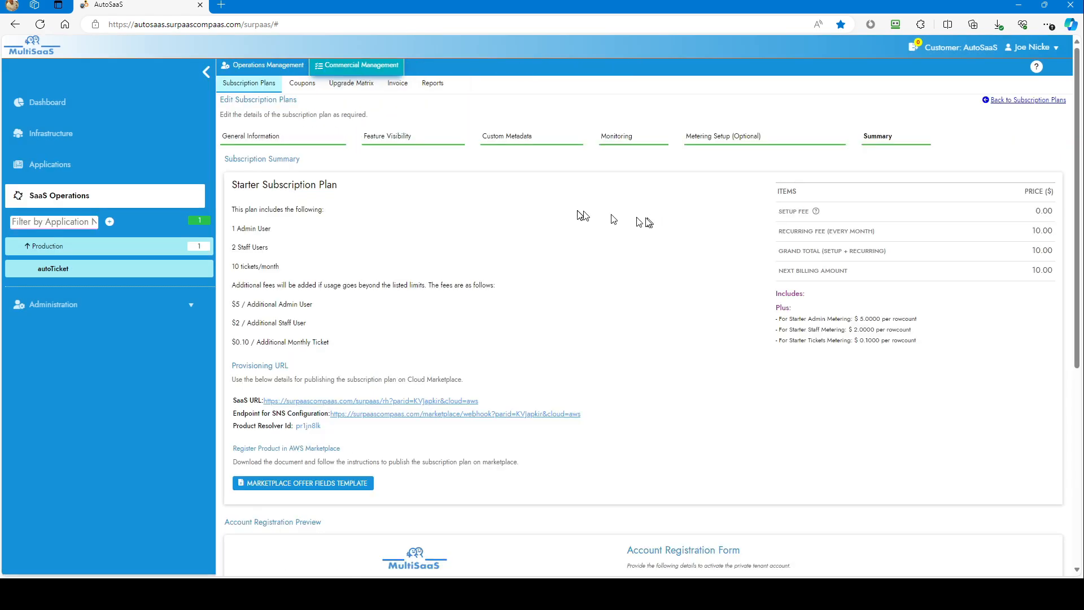
{"action": "scroll", "coordinate": [599, 226], "scroll_direction": "down", "scroll_amount": 4}
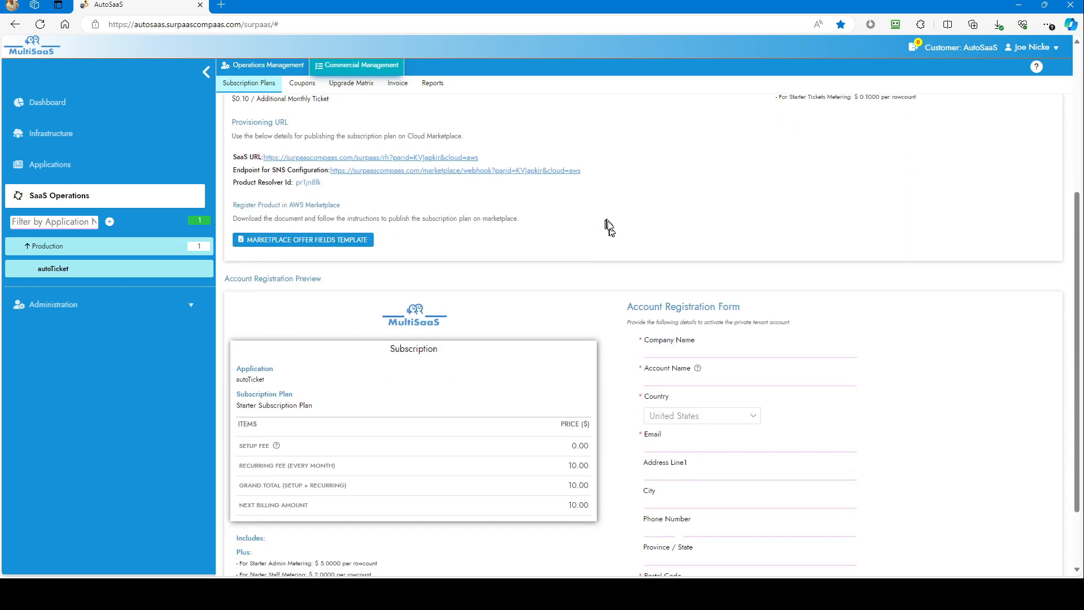
{"action": "scroll", "coordinate": [609, 227], "scroll_direction": "down", "scroll_amount": 2}
{"action": "left_click", "coordinate": [697, 480]}
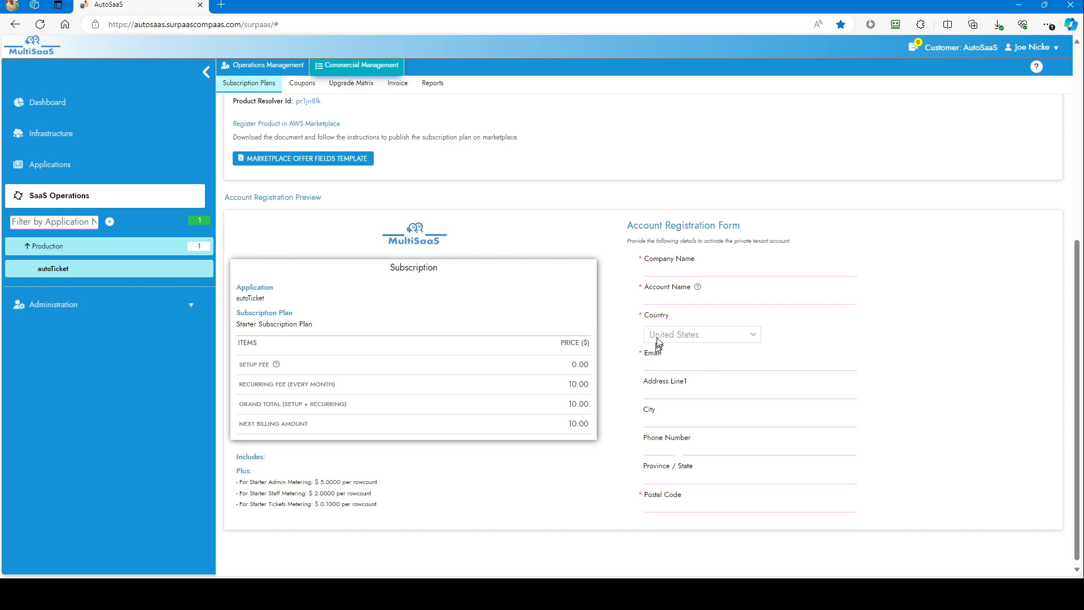
{"action": "scroll", "coordinate": [633, 322], "scroll_direction": "up", "scroll_amount": 2}
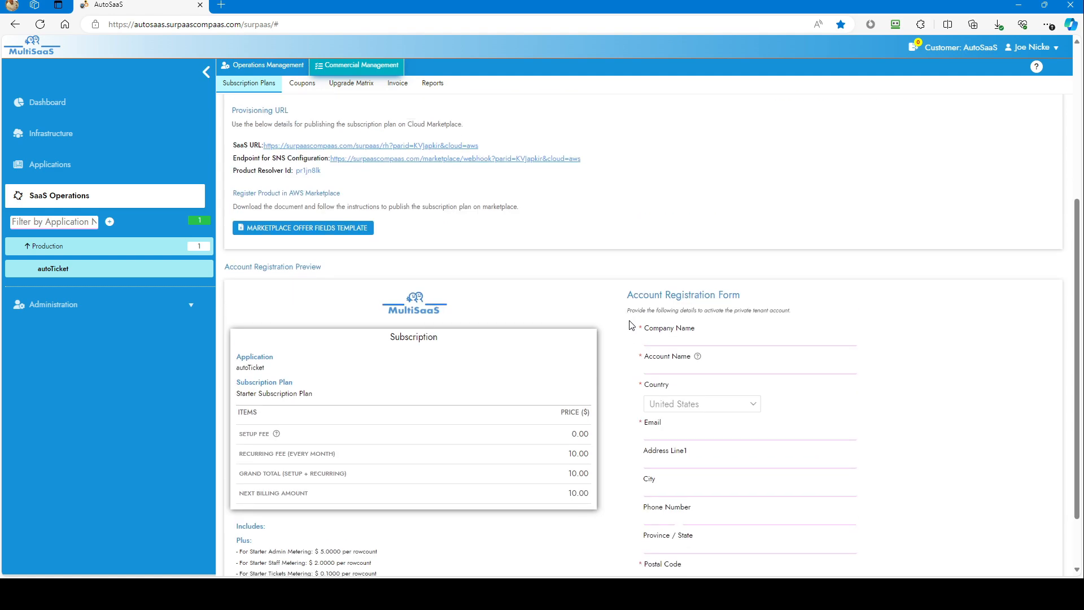
{"action": "scroll", "coordinate": [630, 323], "scroll_direction": "up", "scroll_amount": 3}
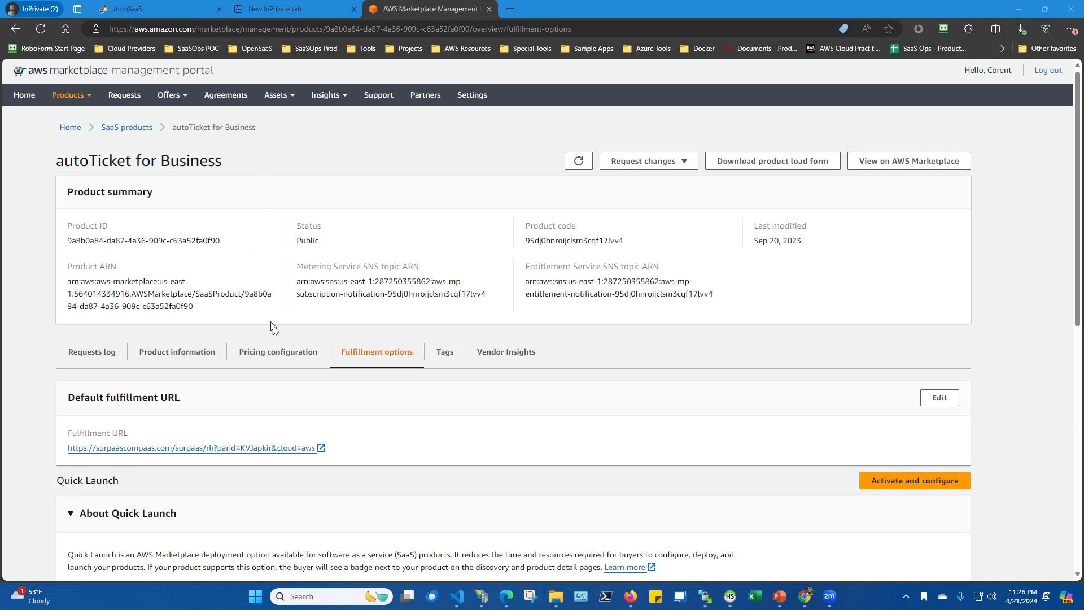
In the AWS Marketplace Management Portal, review autoTicket for Business's pricing dimensions, the Starter Plan's API identifier and the additional usage fees.
{"action": "left_click", "coordinate": [274, 351]}
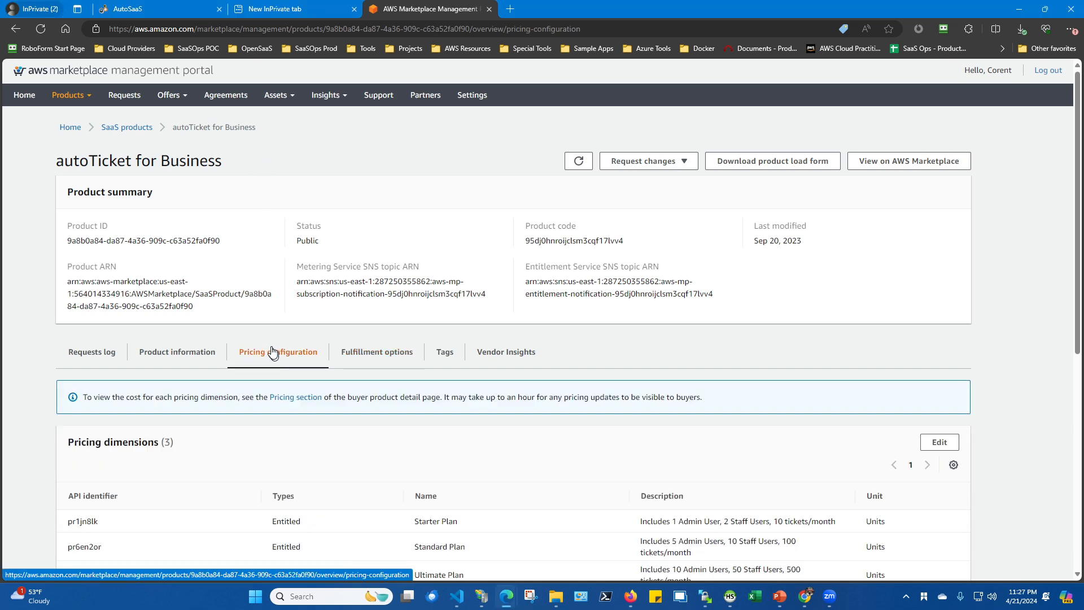
{"action": "scroll", "coordinate": [268, 341], "scroll_direction": "down", "scroll_amount": 2}
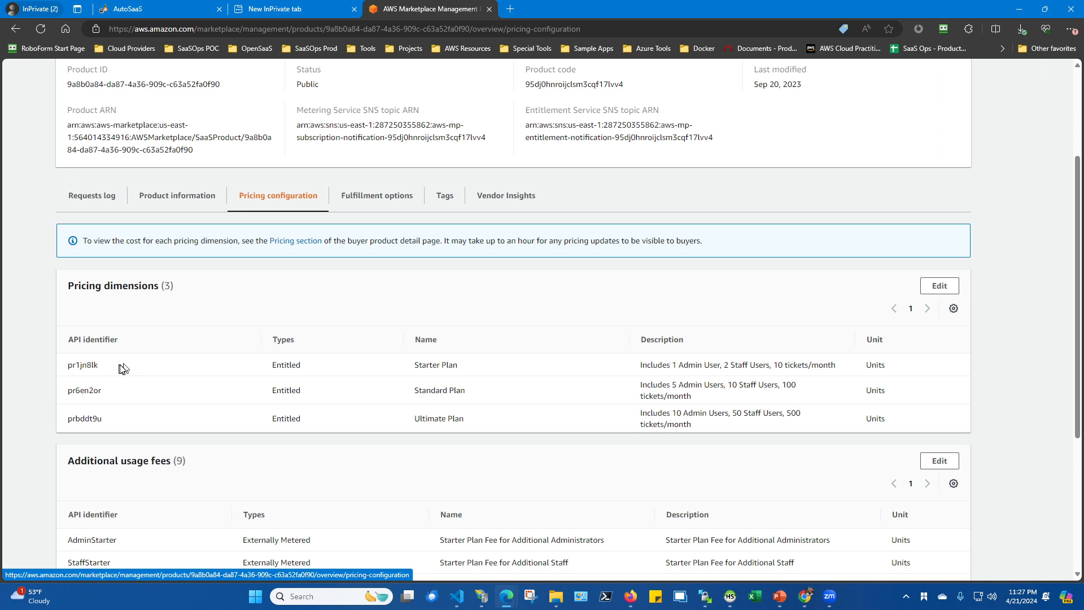
{"action": "double_click", "coordinate": [79, 366]}
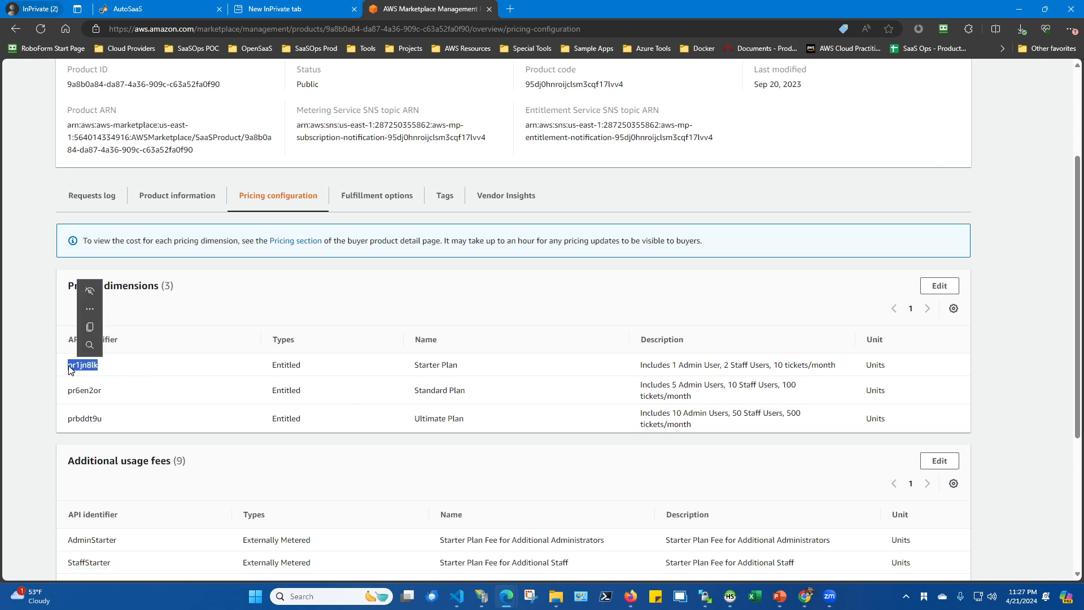
{"action": "key", "text": "ctrl+c"}
{"action": "left_click", "coordinate": [131, 368]}
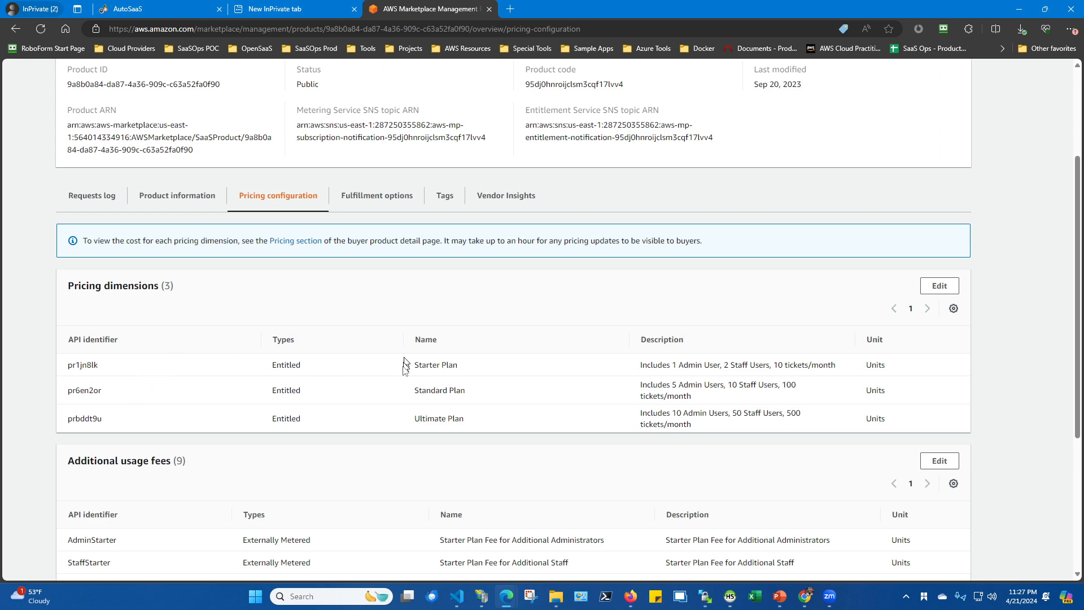
{"action": "scroll", "coordinate": [449, 331], "scroll_direction": "down", "scroll_amount": 4}
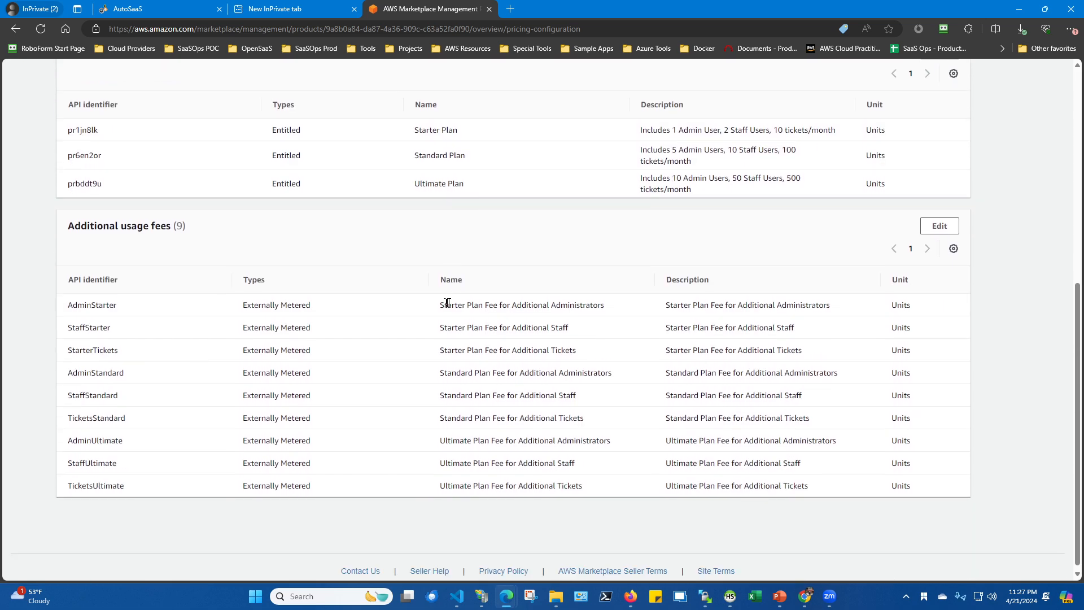
{"action": "scroll", "coordinate": [294, 283], "scroll_direction": "up", "scroll_amount": 7}
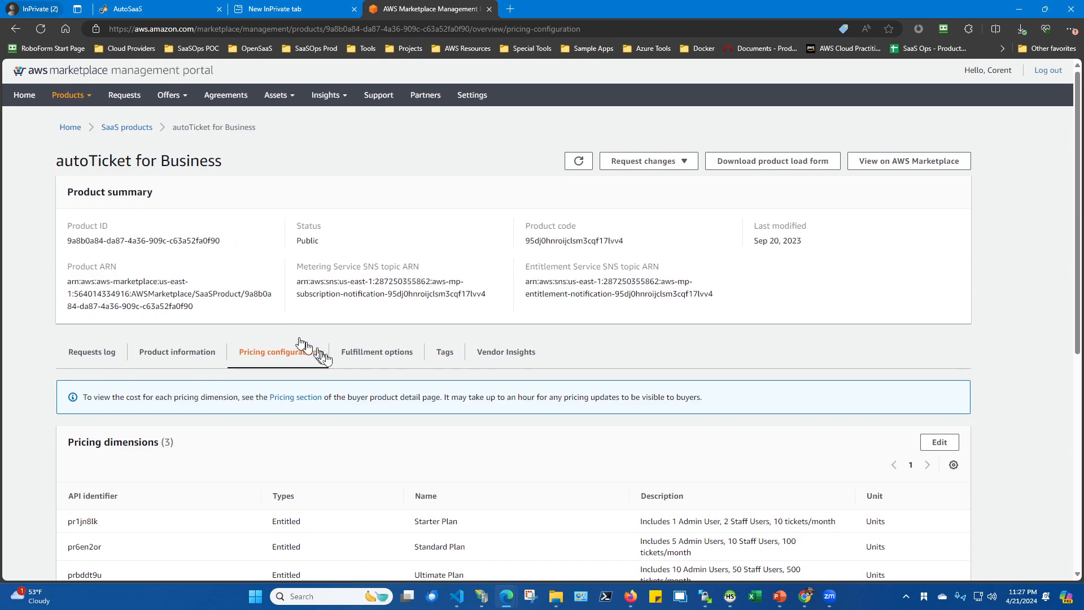
Review the default fulfillment URL and the Quick Launch information in autoTicket for Business's fulfillment options.
{"action": "left_click", "coordinate": [374, 354]}
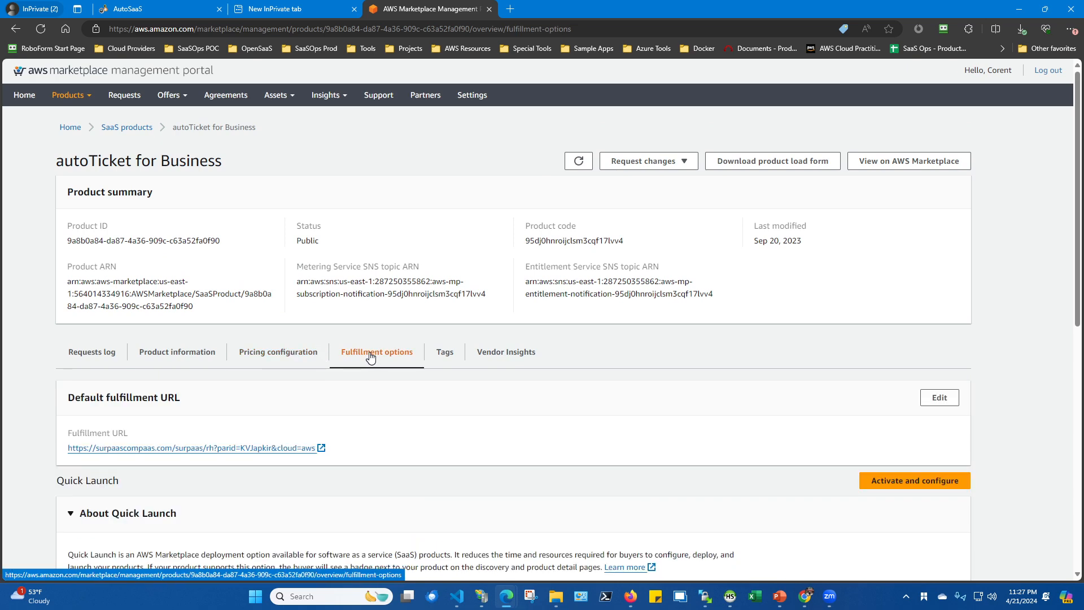
{"action": "scroll", "coordinate": [353, 378], "scroll_direction": "down", "scroll_amount": 4}
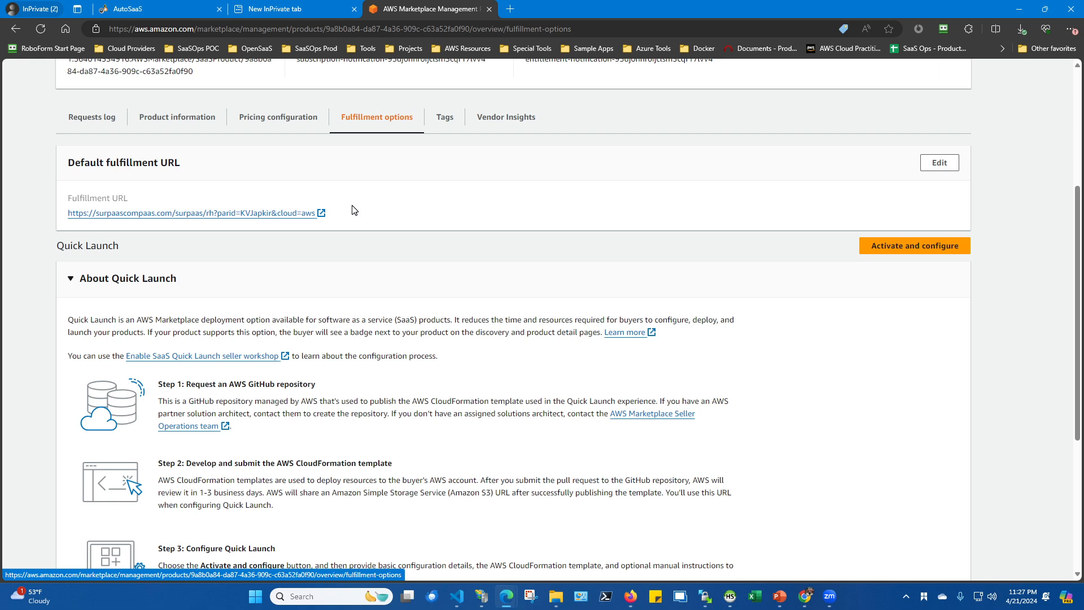
{"action": "scroll", "coordinate": [355, 213], "scroll_direction": "up", "scroll_amount": 3}
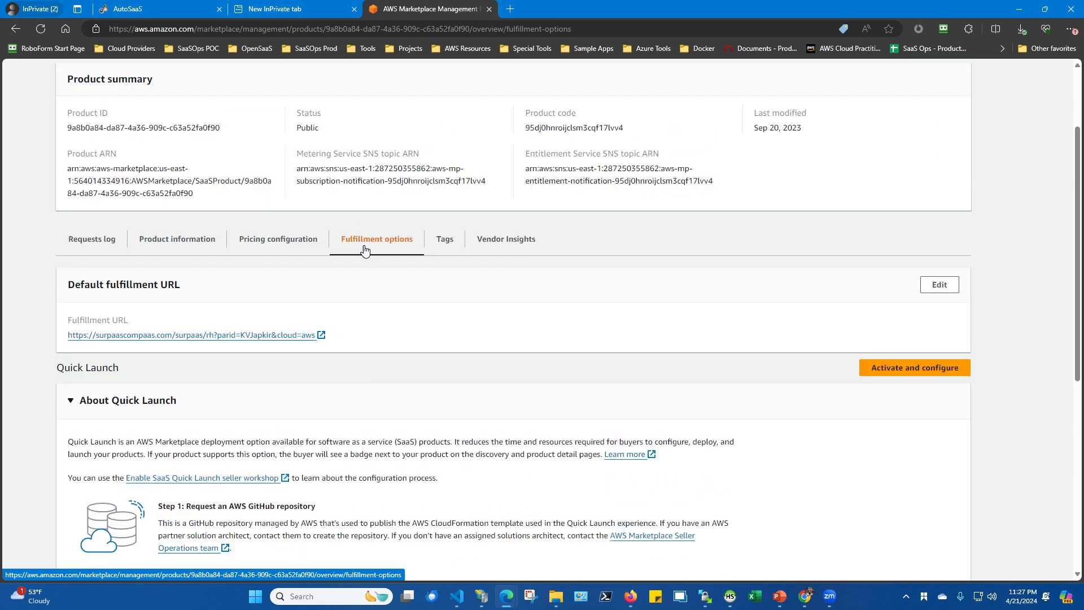
{"action": "scroll", "coordinate": [354, 258], "scroll_direction": "up", "scroll_amount": 2}
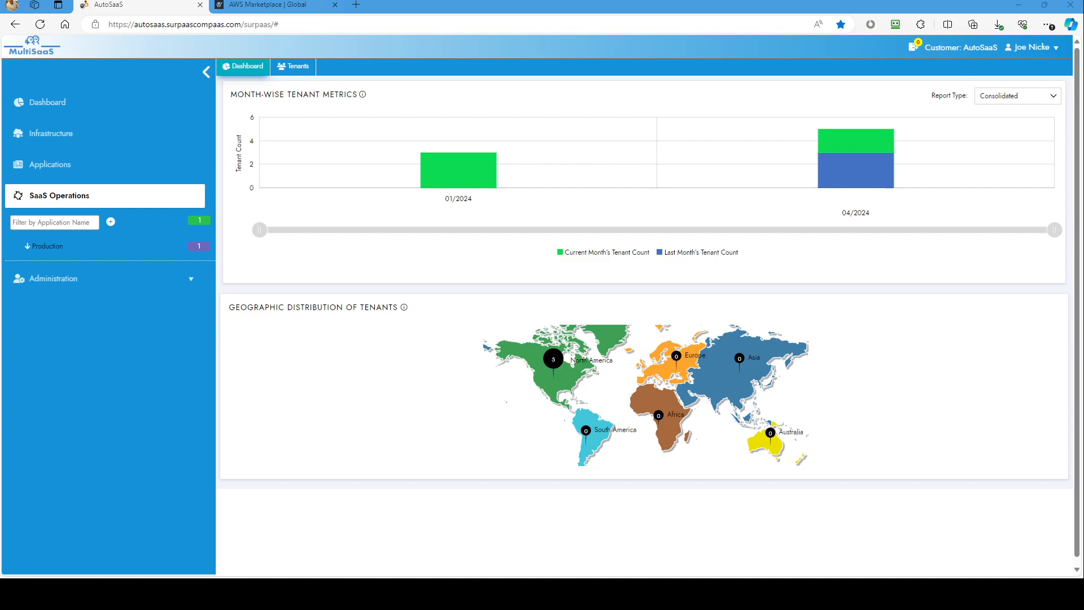
Switch to the AWS Marketplace console and search the discoverable products for "autoticket".
{"action": "left_click", "coordinate": [272, 6]}
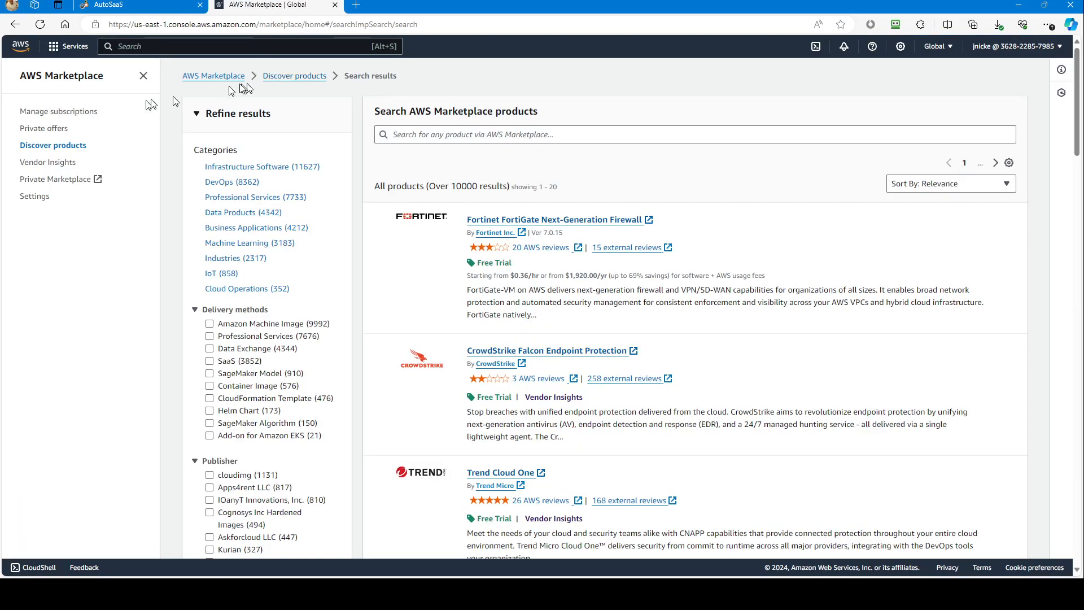
{"action": "left_click", "coordinate": [76, 145]}
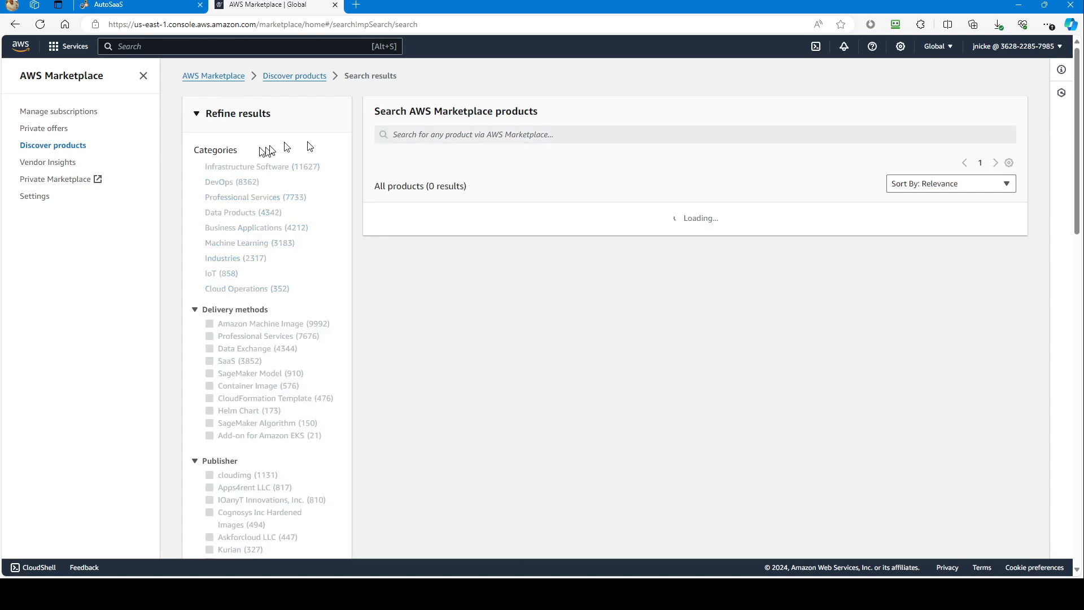
{"action": "left_click", "coordinate": [415, 136]}
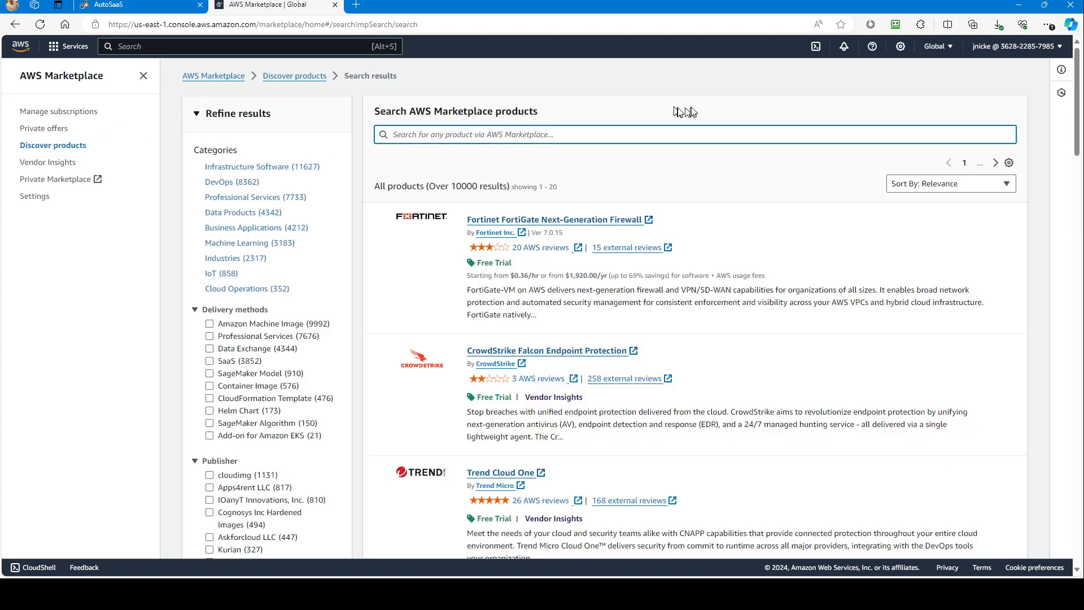
{"action": "type", "text": "autoc"}
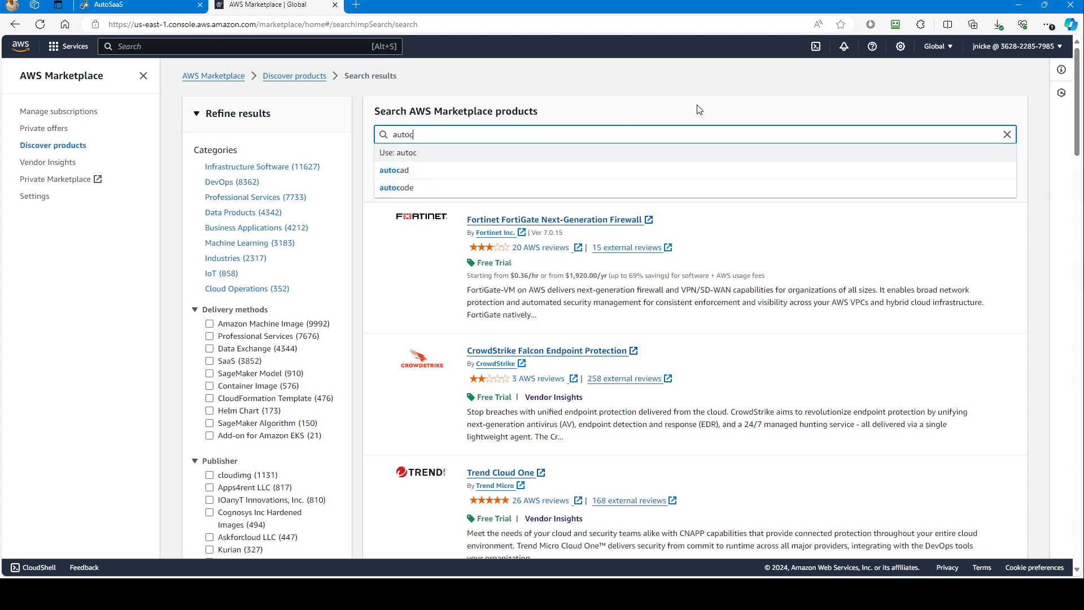
{"action": "key", "text": "BackSpace"}
{"action": "type", "text": "\\"}
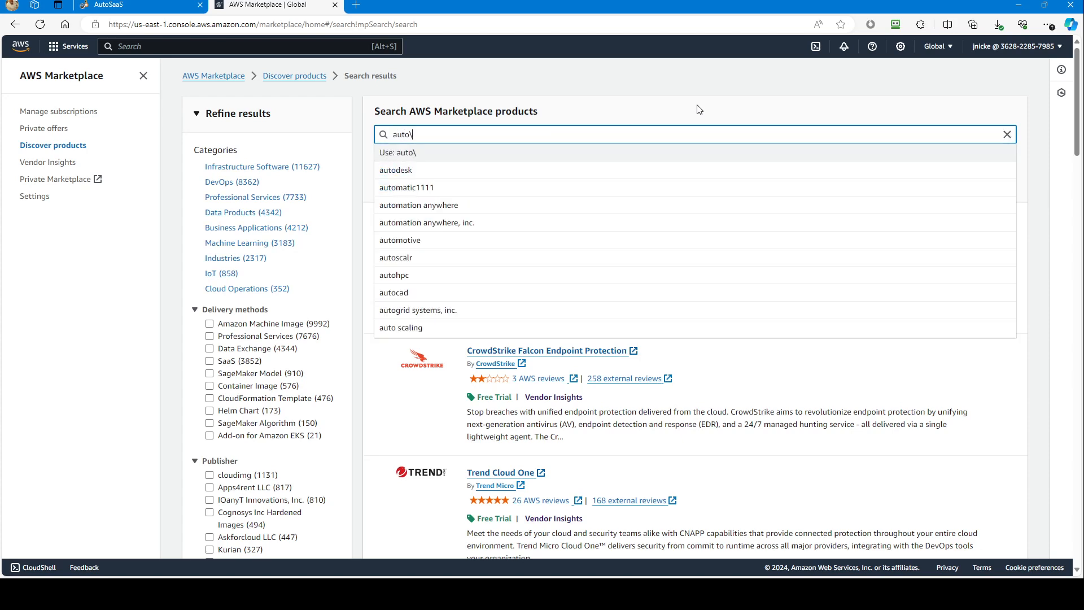
{"action": "key", "text": "BackSpace"}
{"action": "type", "text": "ticke"}
{"action": "type", "text": "ticke"}
{"action": "key", "text": "Return"}
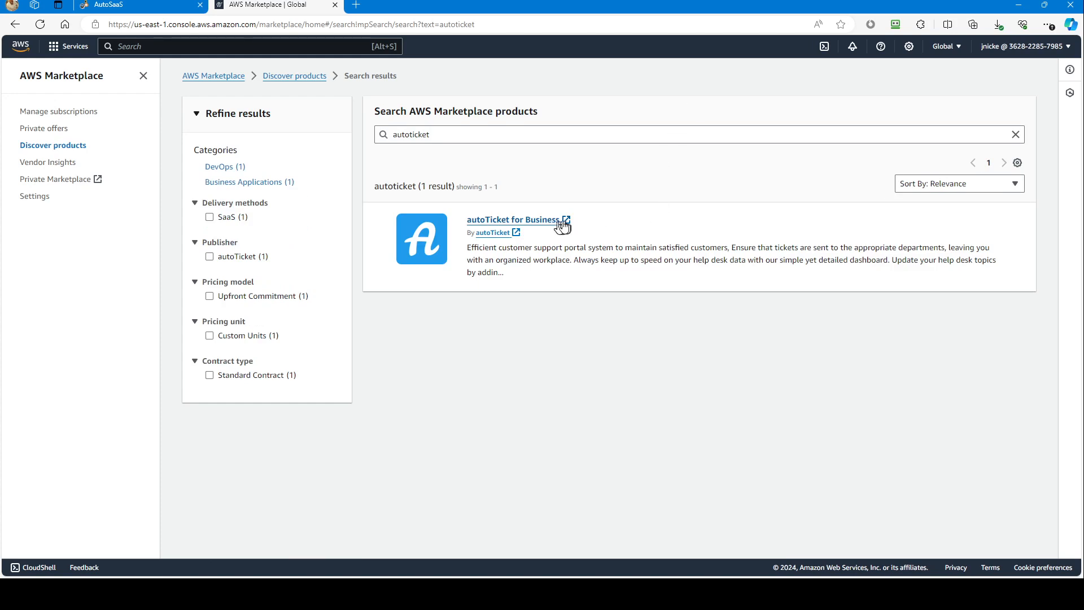
Open the autoTicket for Business product listing and review its monthly plan pricing and additional usage fees.
{"action": "left_click", "coordinate": [540, 222]}
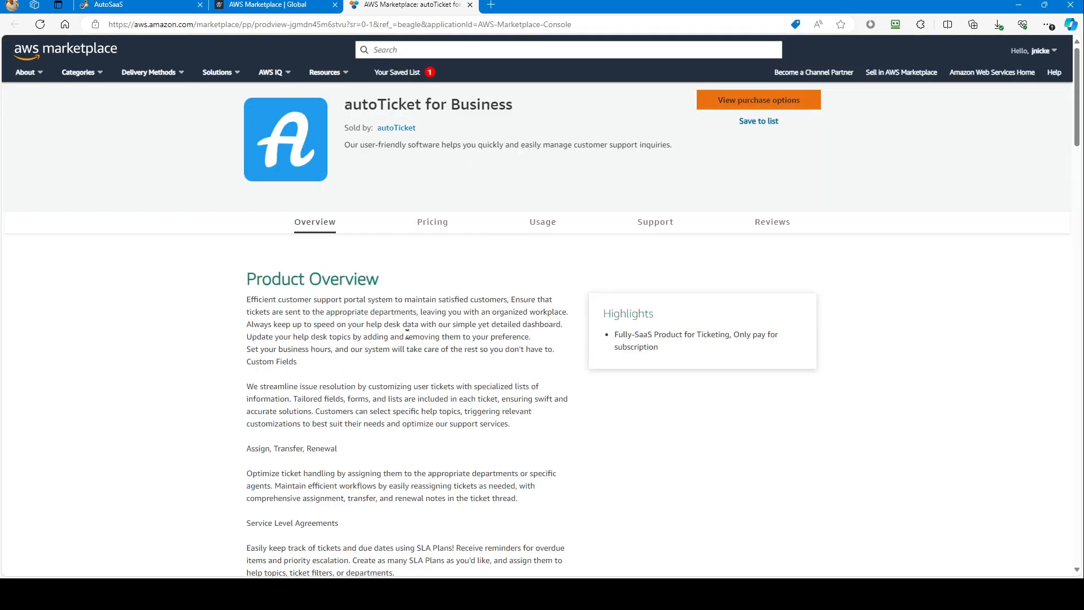
{"action": "left_click", "coordinate": [444, 229]}
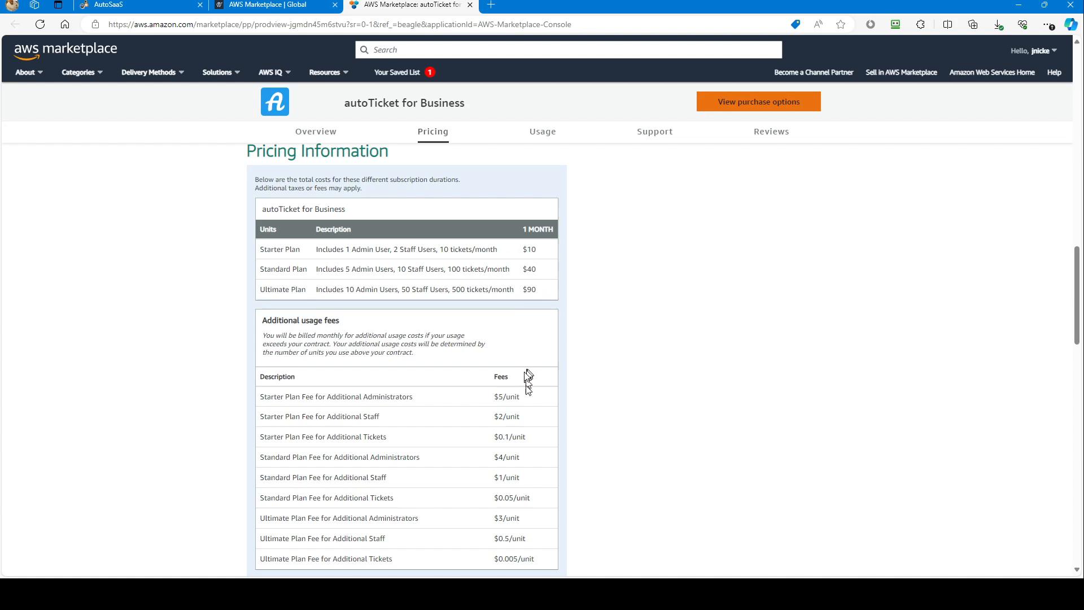
{"action": "scroll", "coordinate": [529, 448], "scroll_direction": "down", "scroll_amount": 2}
{"action": "scroll", "coordinate": [531, 429], "scroll_direction": "up", "scroll_amount": 3}
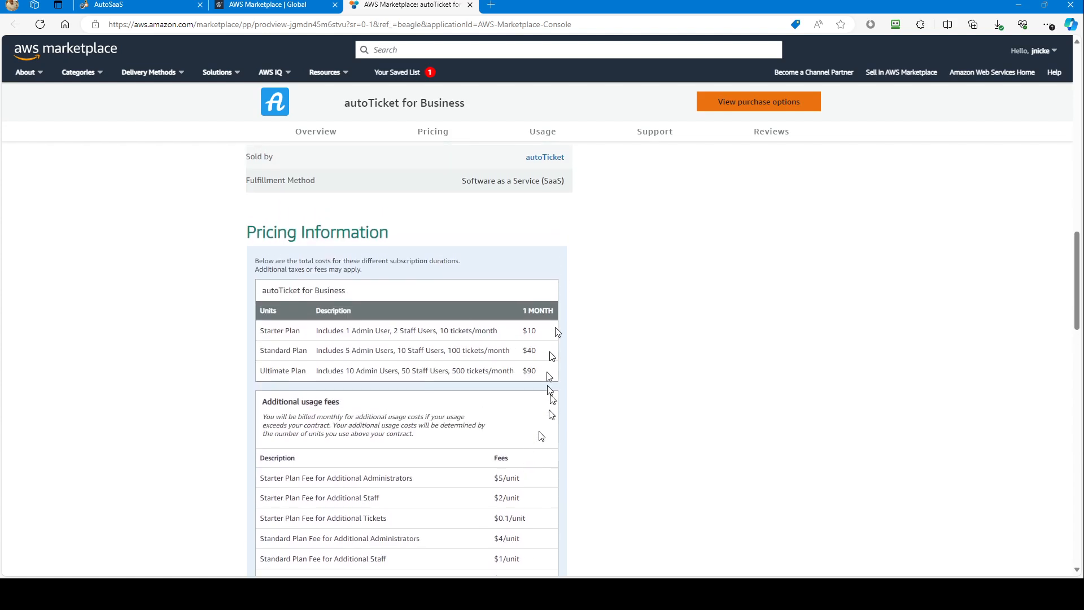
{"action": "scroll", "coordinate": [613, 234], "scroll_direction": "up", "scroll_amount": 3}
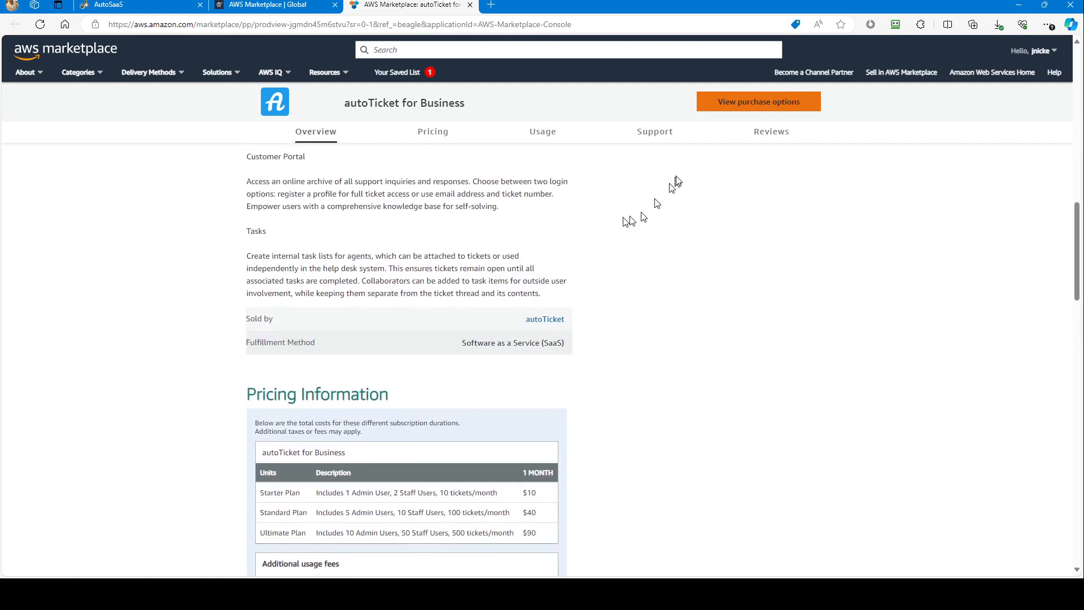
Open the purchase options for autoTicket for Business, set auto renewal to No, and review the contract options and additional usage fees.
{"action": "left_click", "coordinate": [756, 109]}
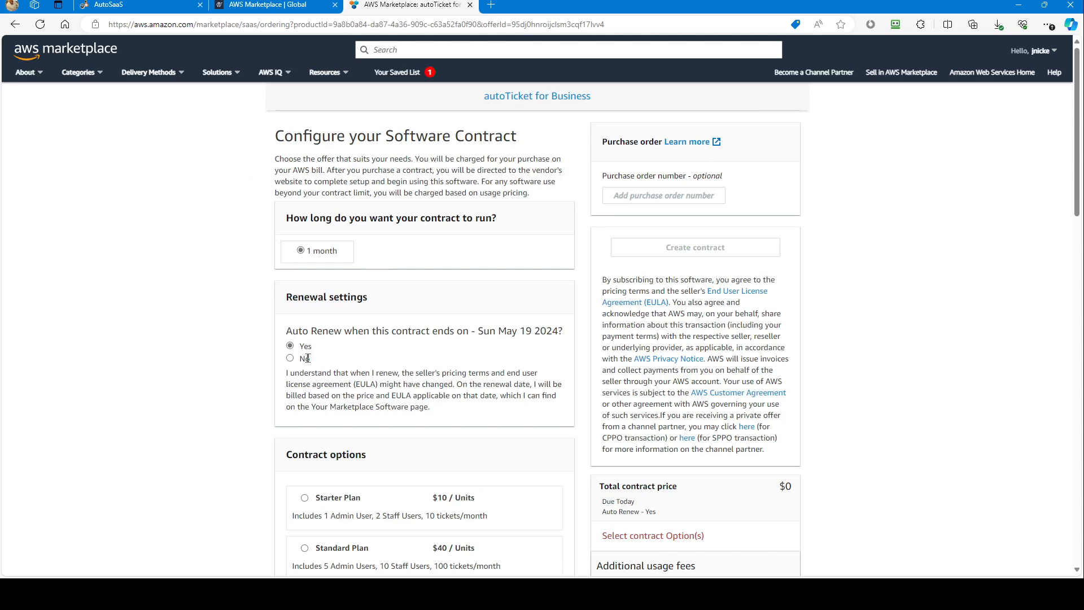
{"action": "left_click", "coordinate": [290, 358]}
{"action": "scroll", "coordinate": [418, 316], "scroll_direction": "down", "scroll_amount": 3}
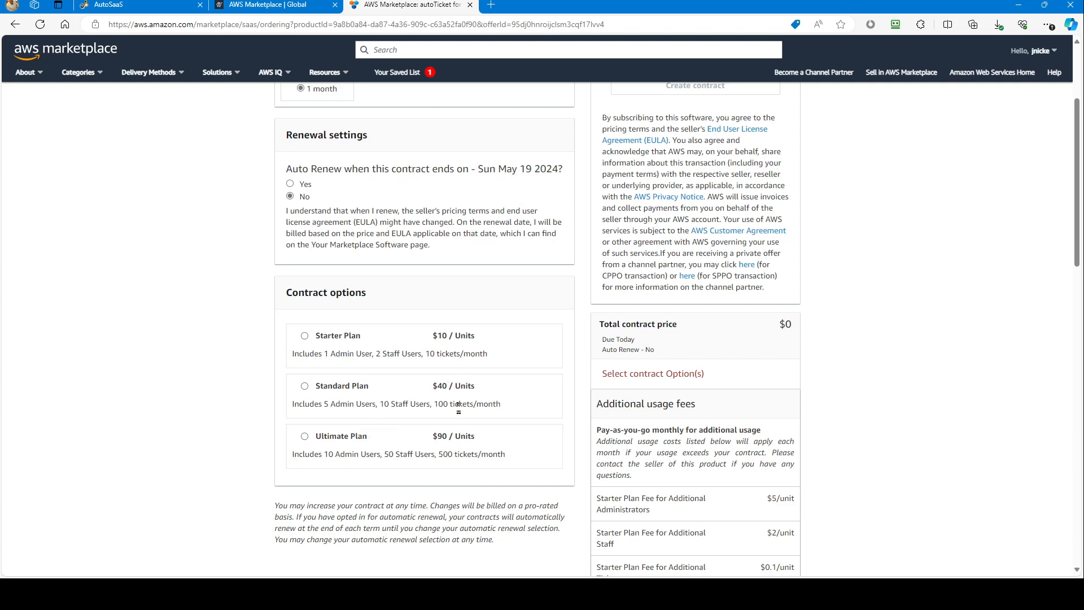
{"action": "scroll", "coordinate": [757, 330], "scroll_direction": "down", "scroll_amount": 3}
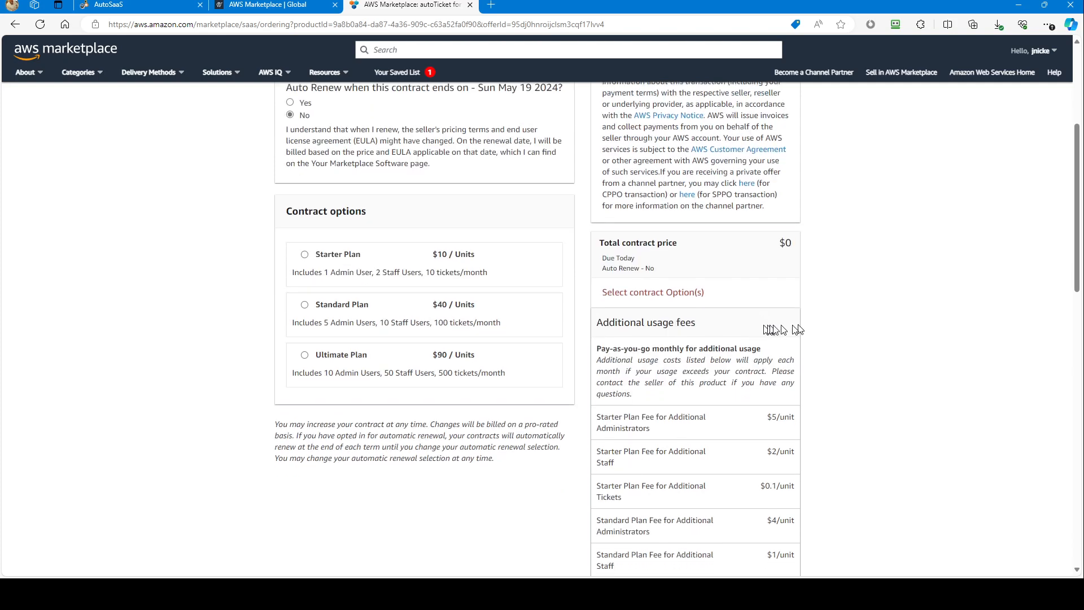
{"action": "scroll", "coordinate": [841, 326], "scroll_direction": "down", "scroll_amount": 2}
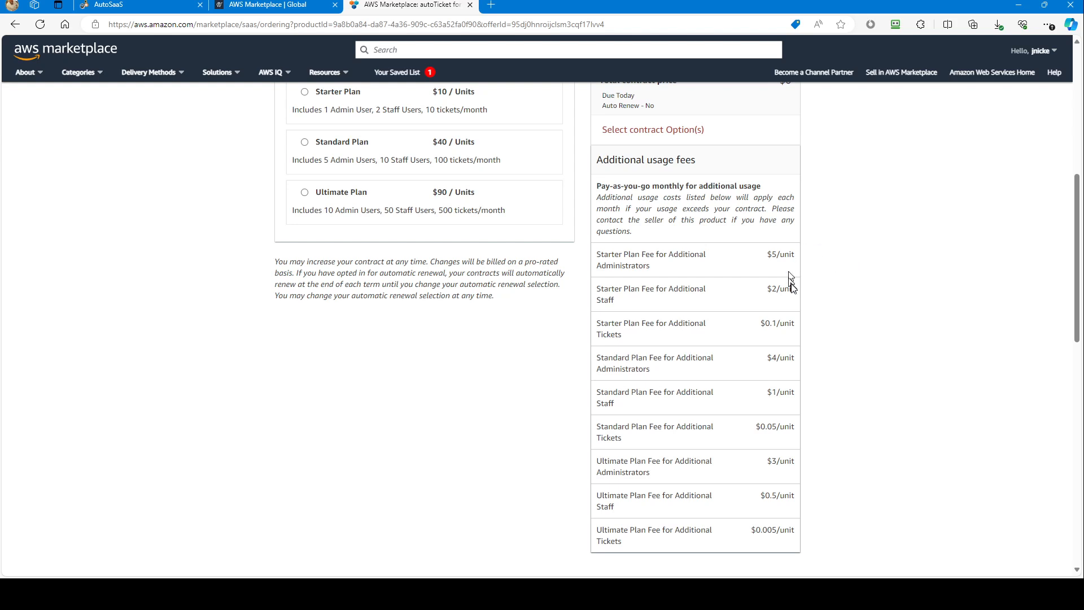
Select the Starter Plan as the contract option and review the contract price and additional usage fees.
{"action": "scroll", "coordinate": [790, 283], "scroll_direction": "up", "scroll_amount": 1}
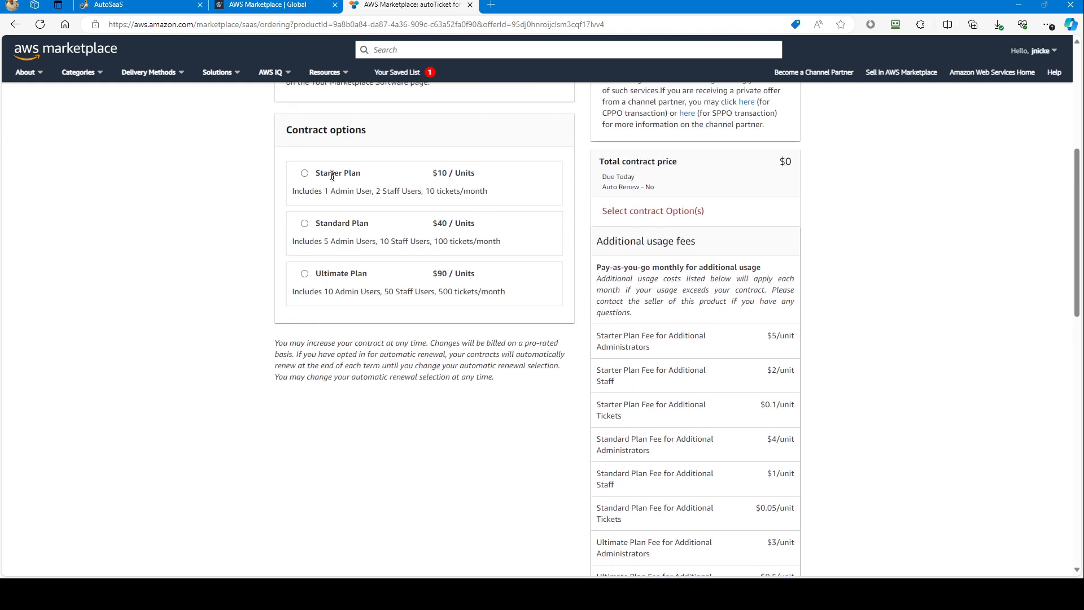
{"action": "left_click", "coordinate": [305, 173]}
{"action": "scroll", "coordinate": [502, 189], "scroll_direction": "up", "scroll_amount": 5}
{"action": "scroll", "coordinate": [754, 381], "scroll_direction": "down", "scroll_amount": 2}
{"action": "scroll", "coordinate": [755, 381], "scroll_direction": "down", "scroll_amount": 4}
{"action": "scroll", "coordinate": [763, 370], "scroll_direction": "down", "scroll_amount": 2}
{"action": "scroll", "coordinate": [771, 373], "scroll_direction": "up", "scroll_amount": 4}
{"action": "scroll", "coordinate": [776, 374], "scroll_direction": "up", "scroll_amount": 4}
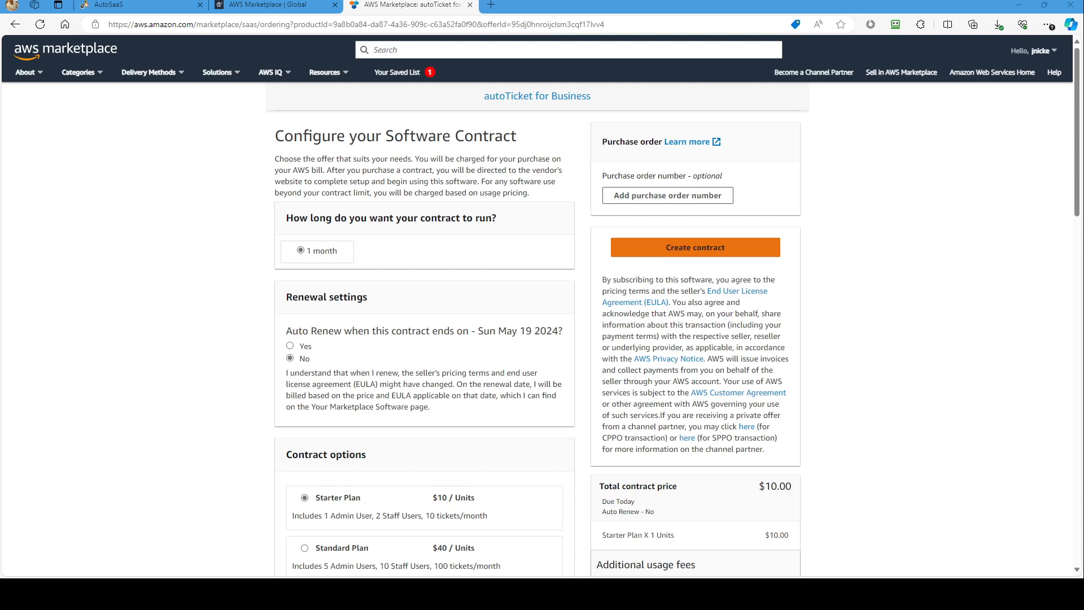
Create and pay for the one-month autoTicket for Business contract, and proceed to the vendor's account setup.
{"action": "left_click", "coordinate": [686, 255]}
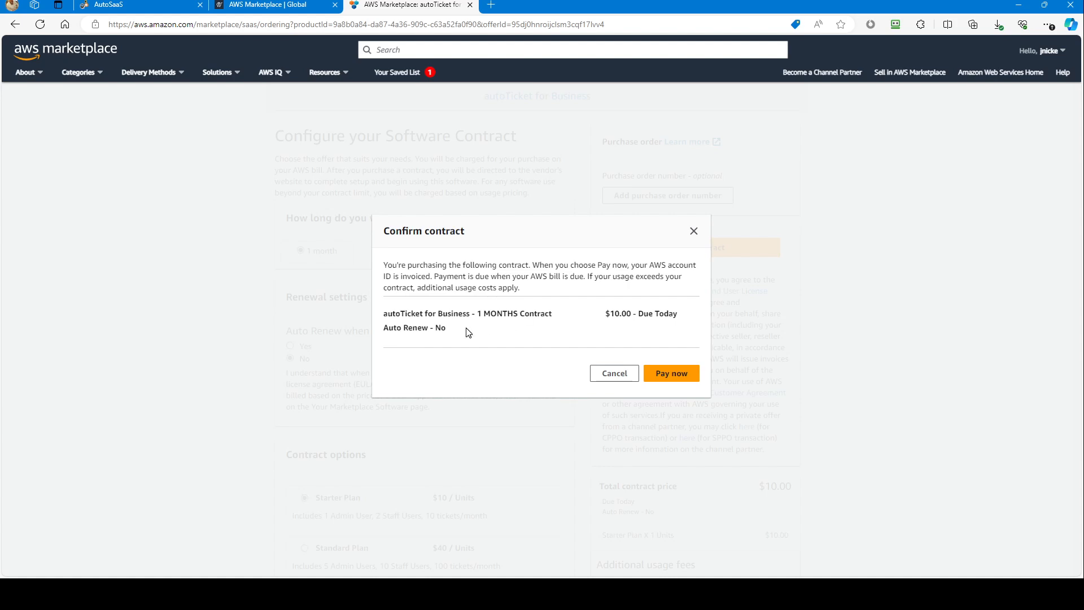
{"action": "left_click", "coordinate": [670, 381]}
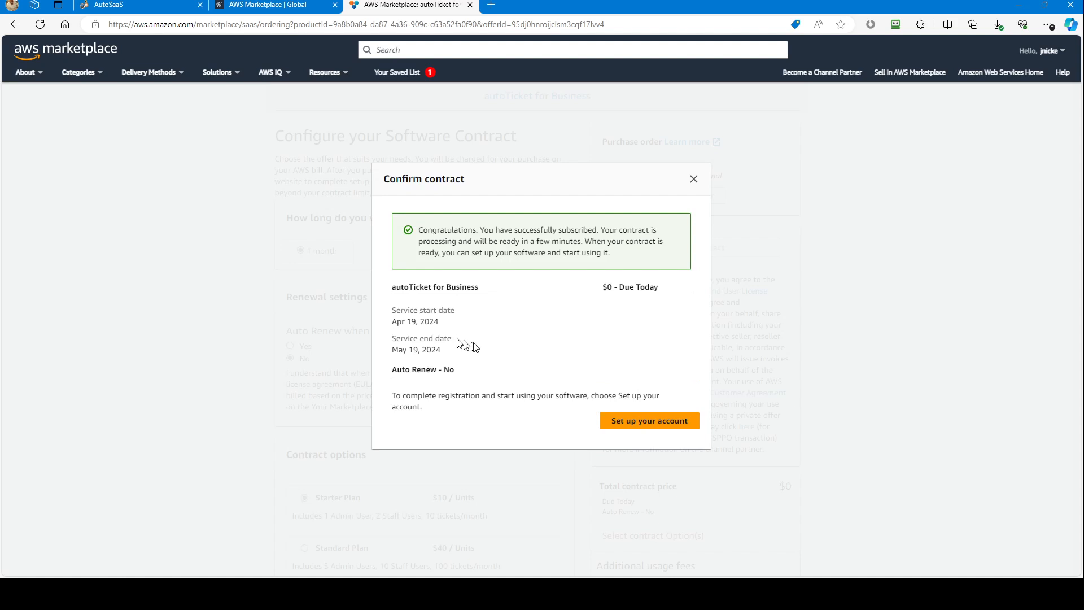
{"action": "left_click", "coordinate": [647, 423]}
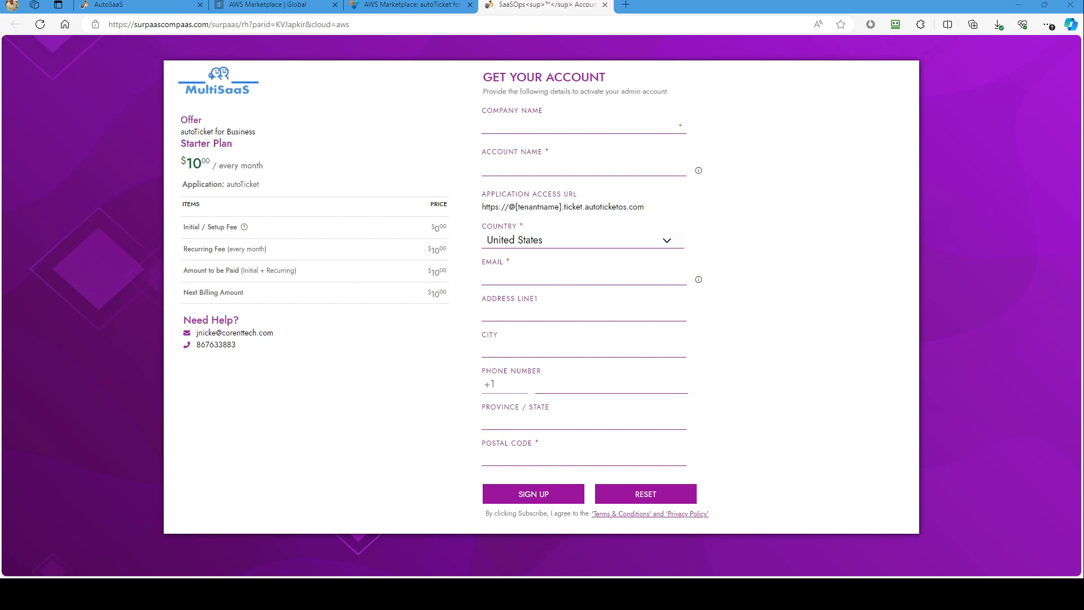
Fill in the registration form with company name "test case", account name "testcase", and the contact's email.
{"action": "left_click", "coordinate": [571, 129]}
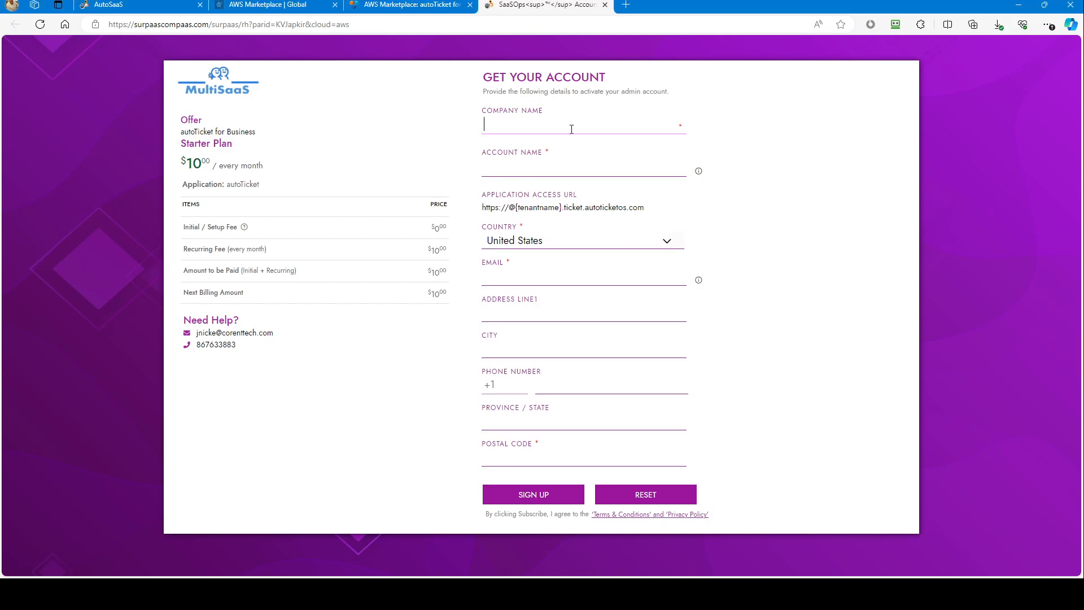
{"action": "type", "text": "test case"}
{"action": "key", "text": "Tab"}
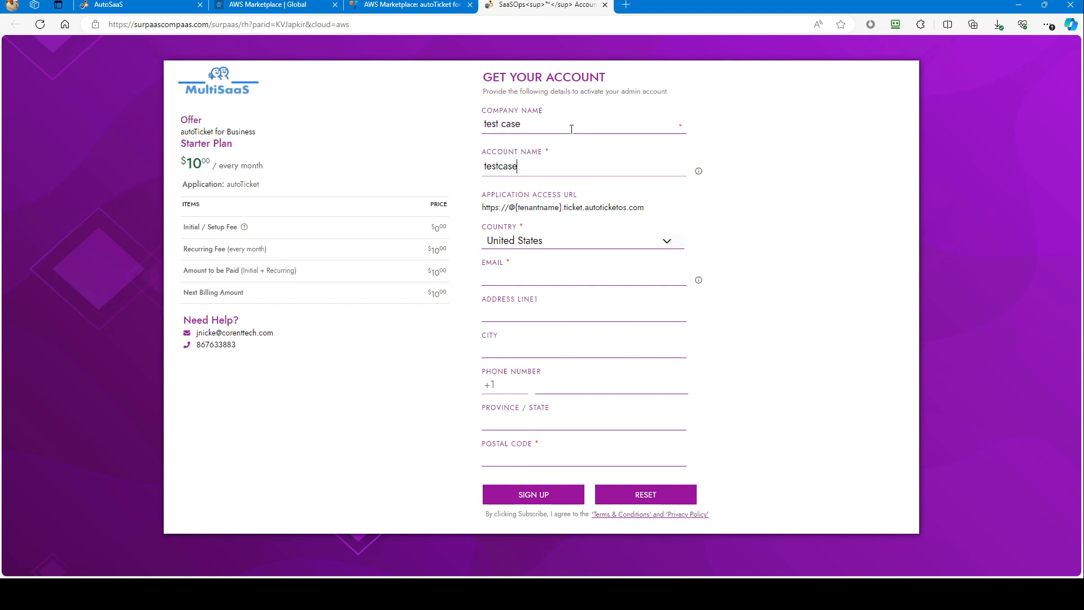
{"action": "key", "text": "Tab"}
{"action": "key", "text": "Tab"}
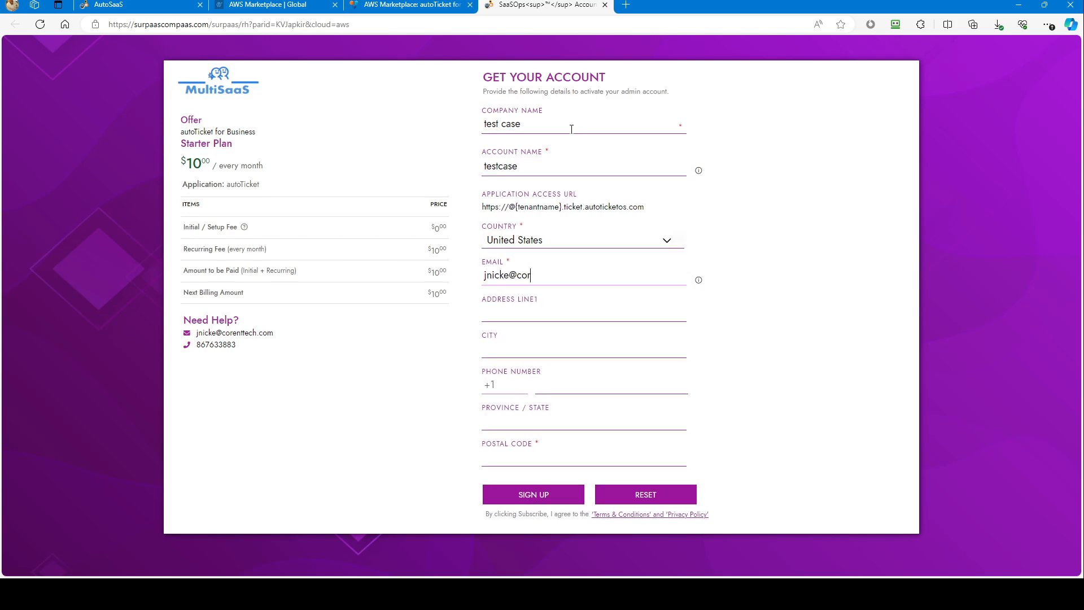
{"action": "key", "text": "Tab"}
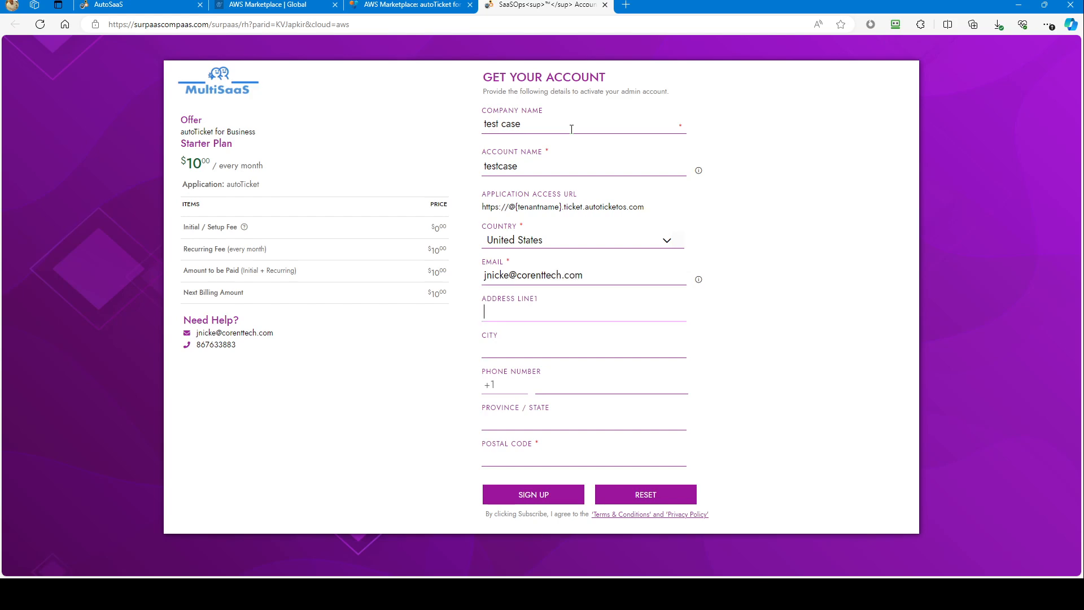
Enter the postal code, submit the account registration with the optional address fields left blank, and acknowledge its completion.
{"action": "key", "text": "Tab"}
{"action": "key", "text": "Tab"}
{"action": "key", "text": "Tab"}
{"action": "key", "text": "Tab"}
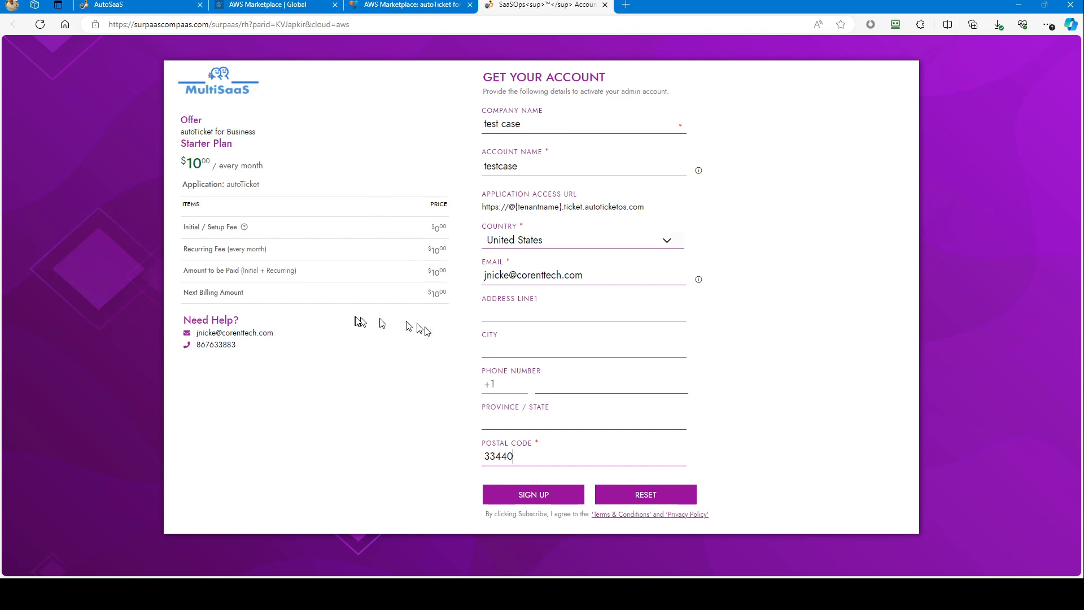
{"action": "left_click", "coordinate": [510, 498]}
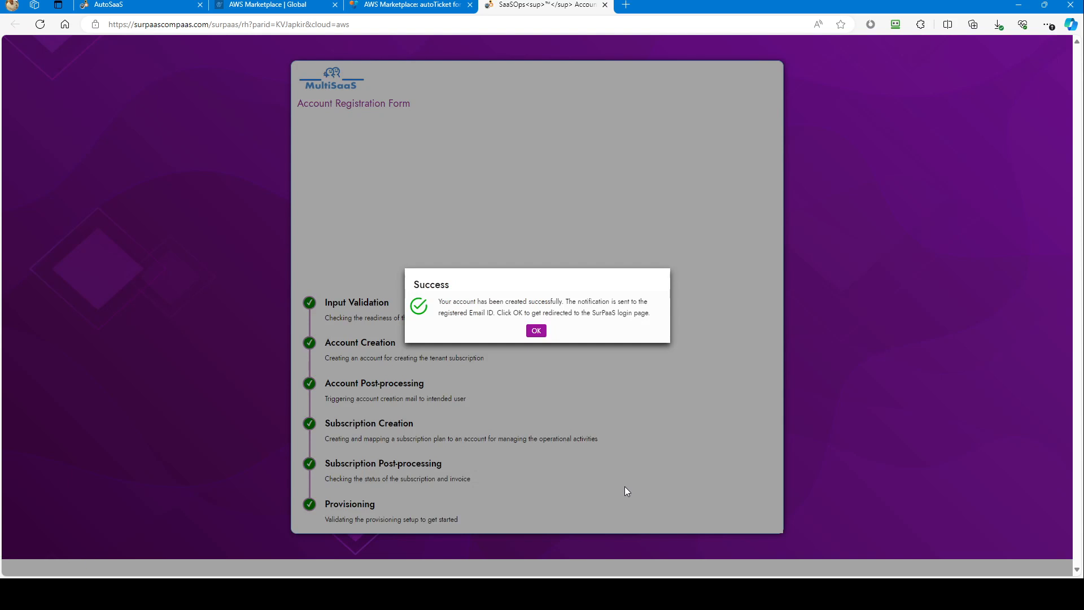
{"action": "left_click", "coordinate": [535, 332]}
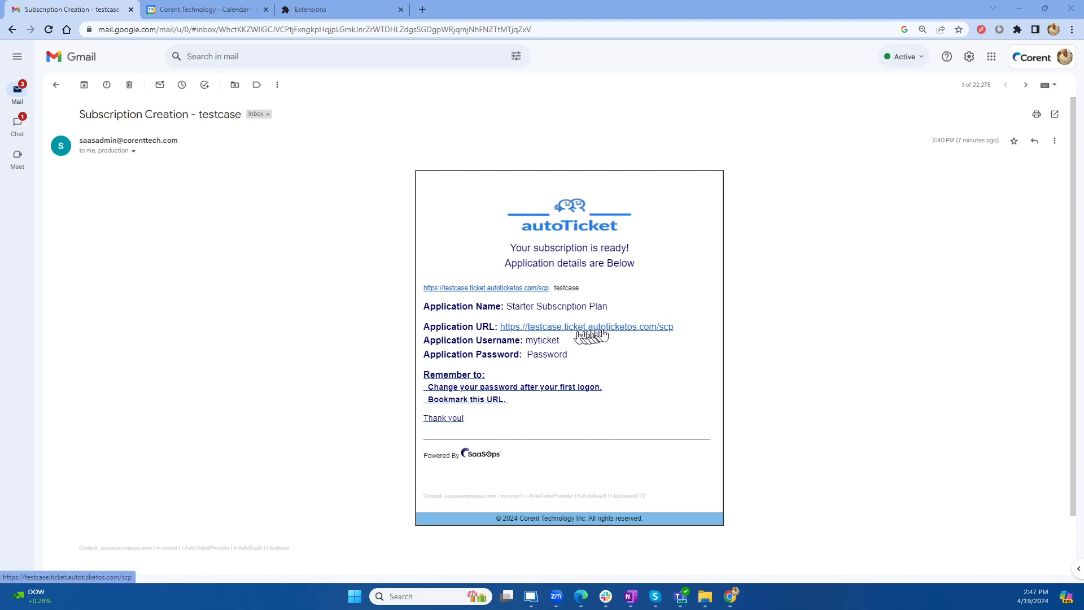
Open the application URL from the subscription email and log in to autoTicket as myticket with the application password.
{"action": "left_click", "coordinate": [569, 327]}
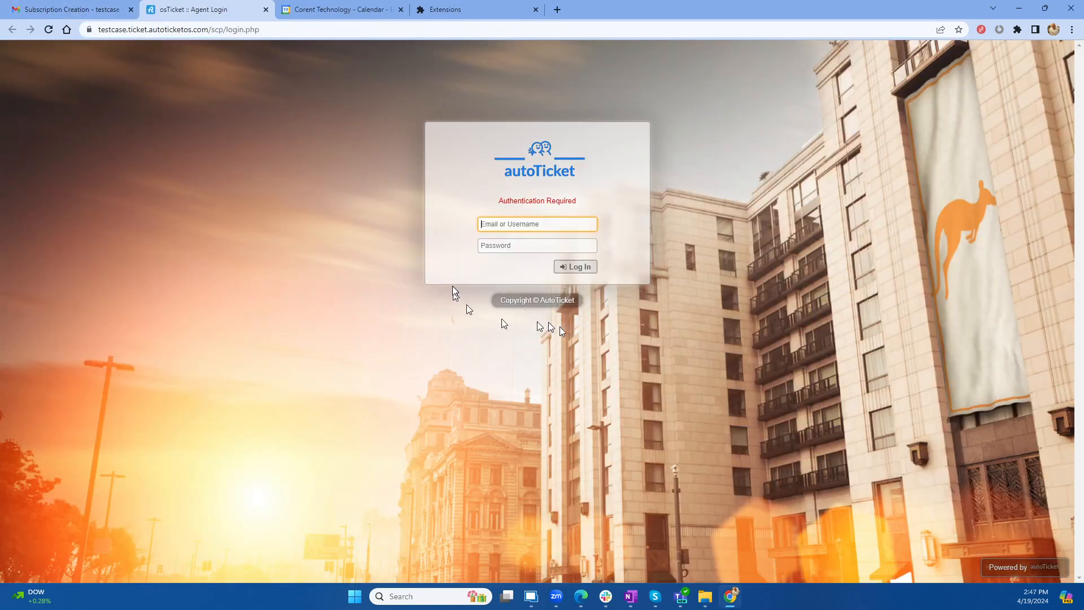
{"action": "type", "text": "myticket"}
{"action": "key", "text": "Tab"}
{"action": "type", "text": "••••••••"}
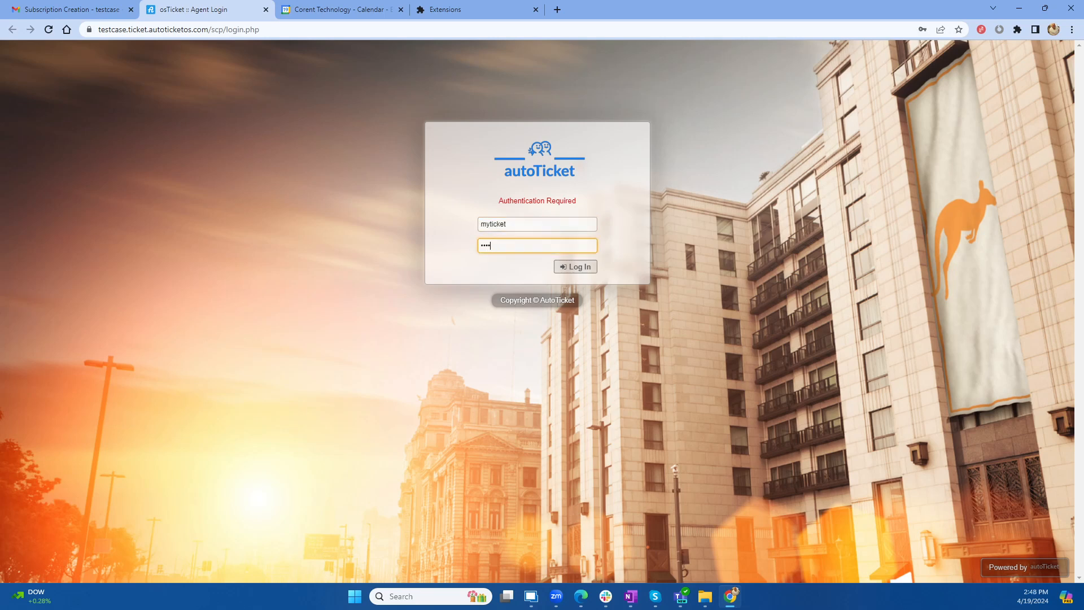
{"action": "key", "text": "Return"}
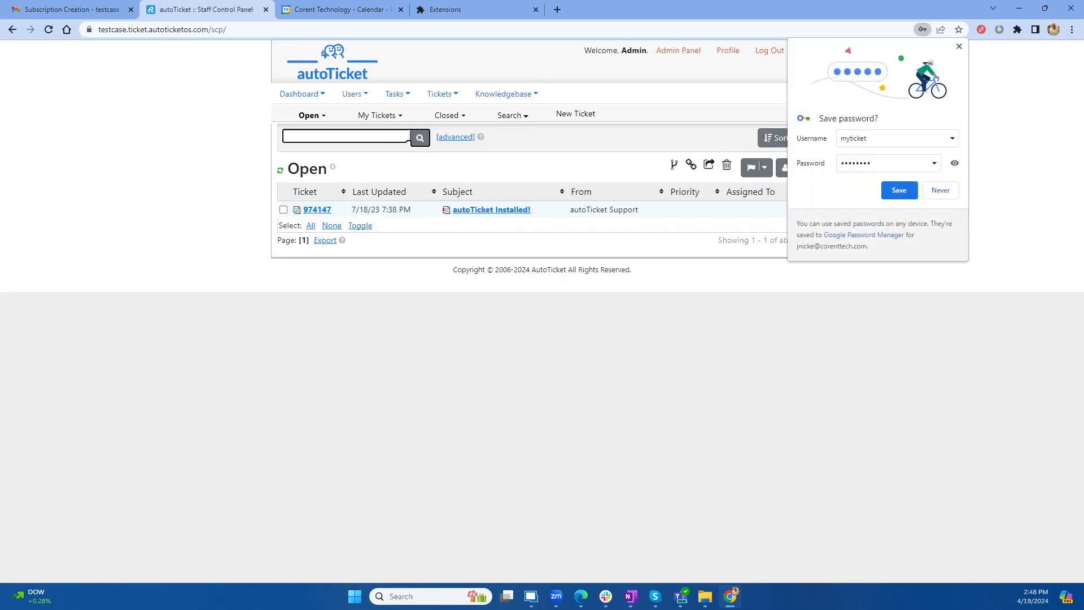
Save the autoTicket login in the browser's password manager and highlight the tenant name testcase in the web address.
{"action": "left_click", "coordinate": [891, 194]}
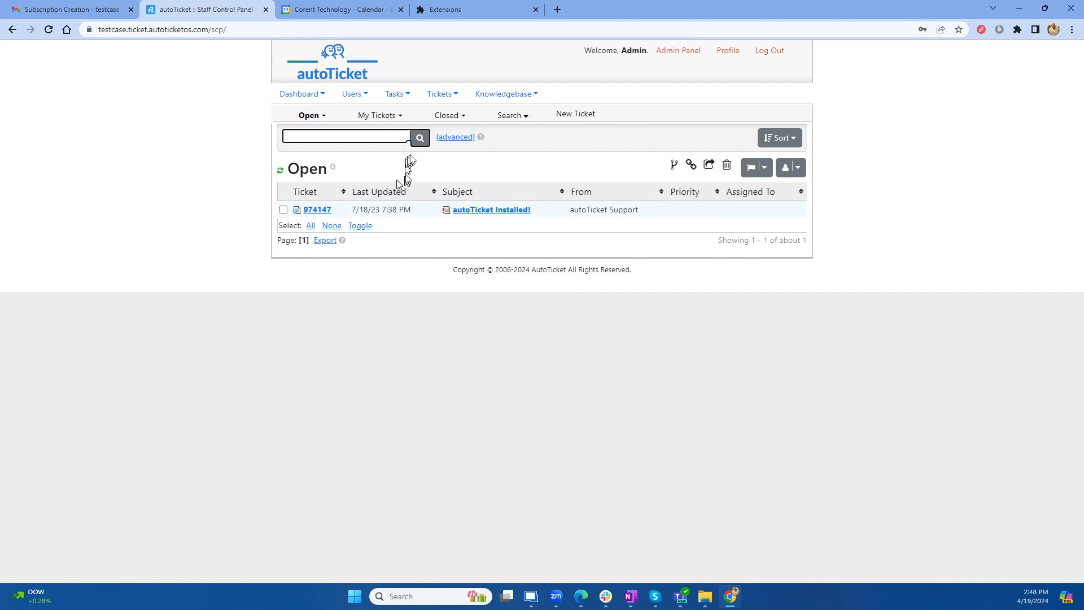
{"action": "double_click", "coordinate": [126, 30]}
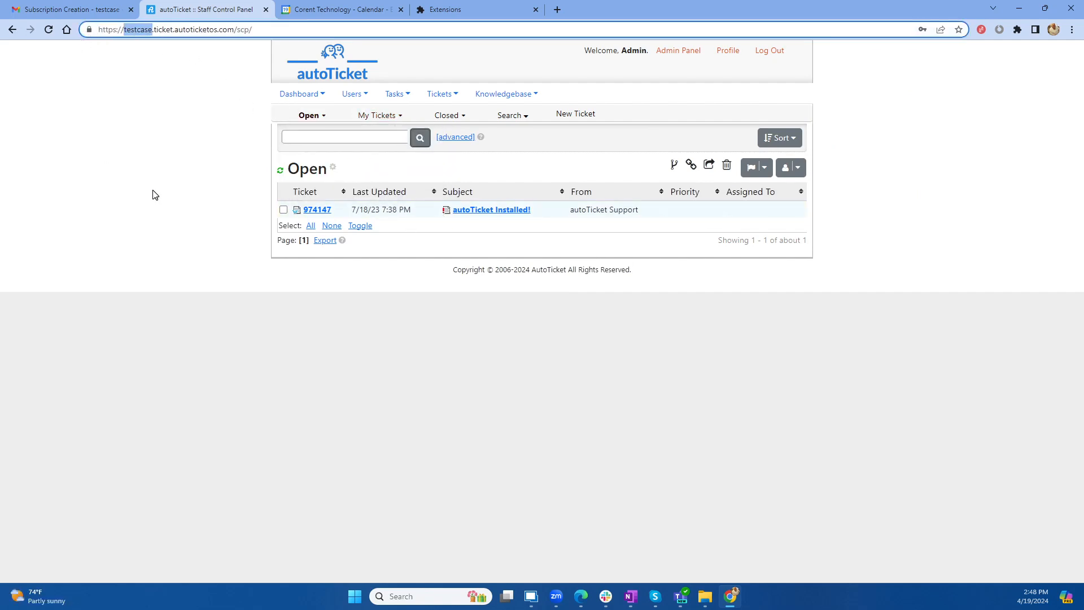